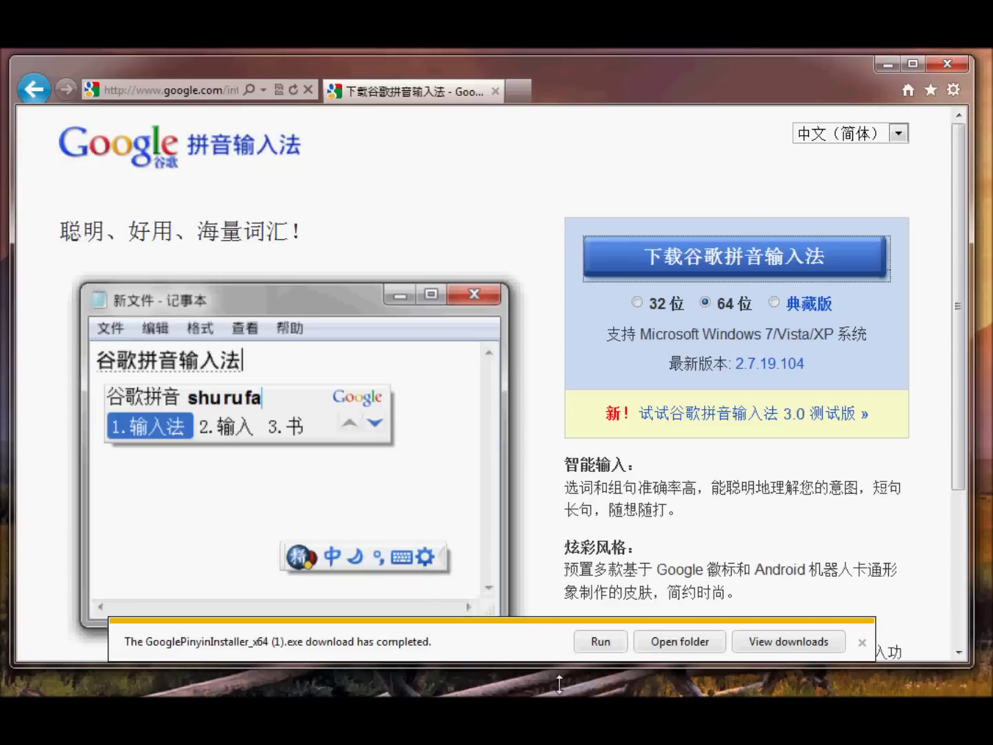
# Run the downloaded Google Pinyin installer
pyautogui.click(606, 644)
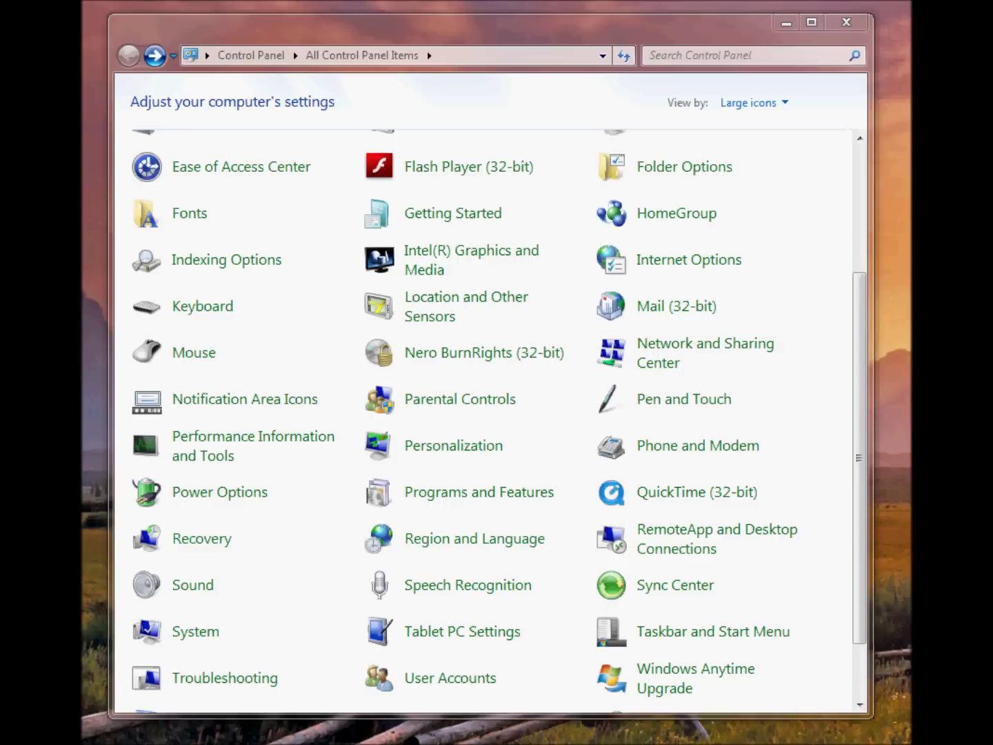
# Open the list of installed keyboards and input services from the Region and Language settings in Control Panel
pyautogui.click(431, 540)
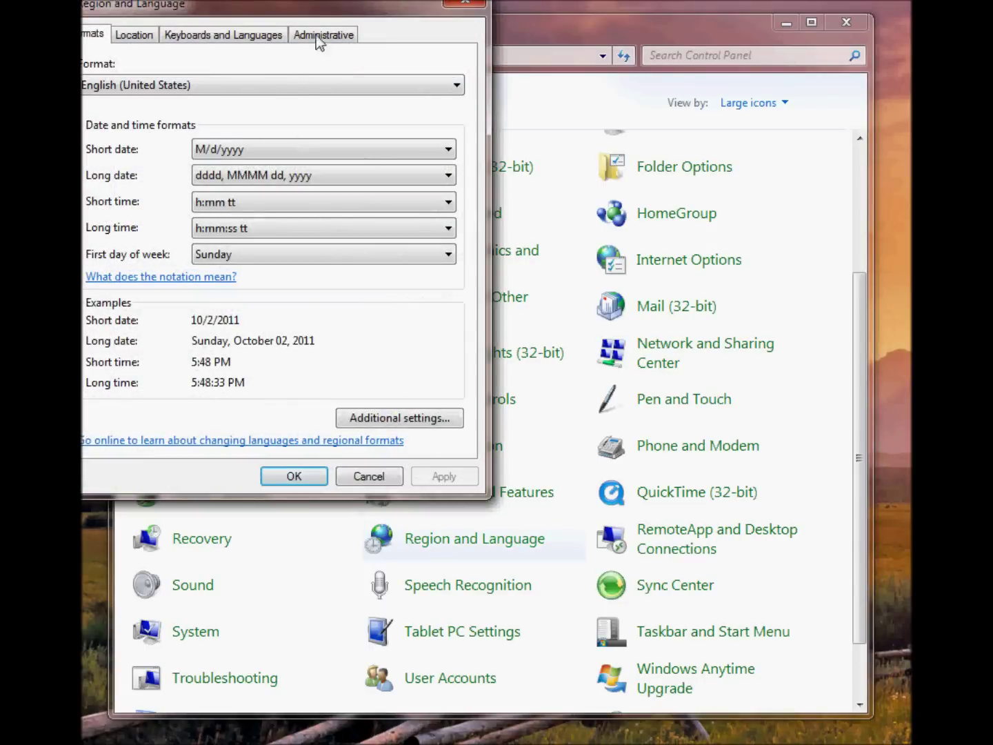
pyautogui.moveTo(324, 16); pyautogui.dragTo(510, 102)
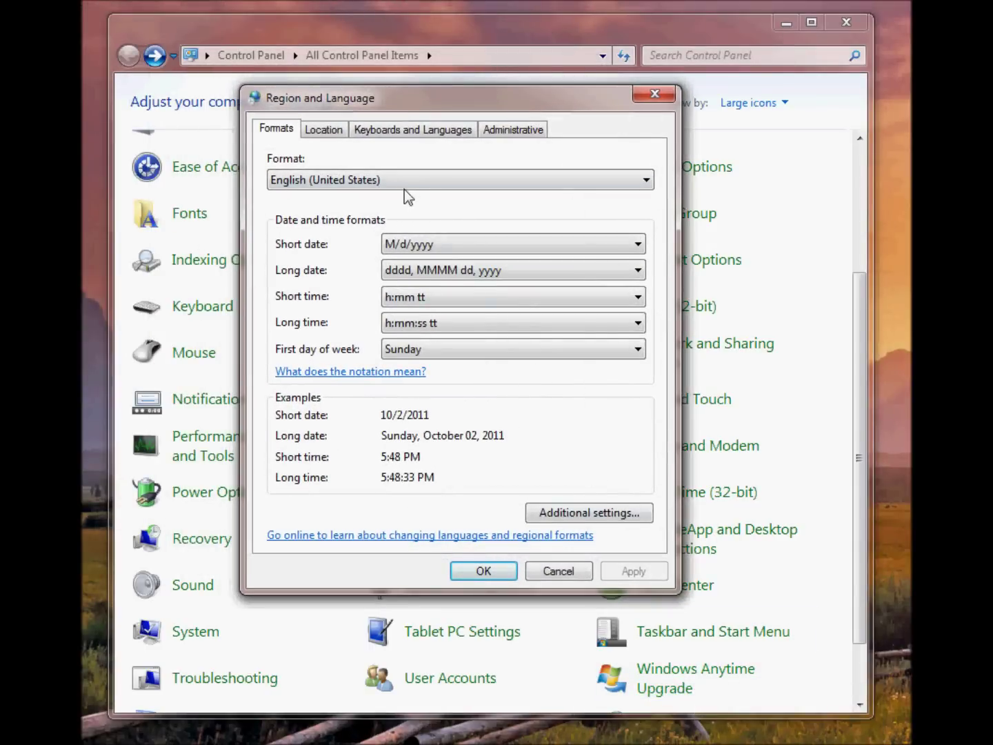
pyautogui.click(387, 129)
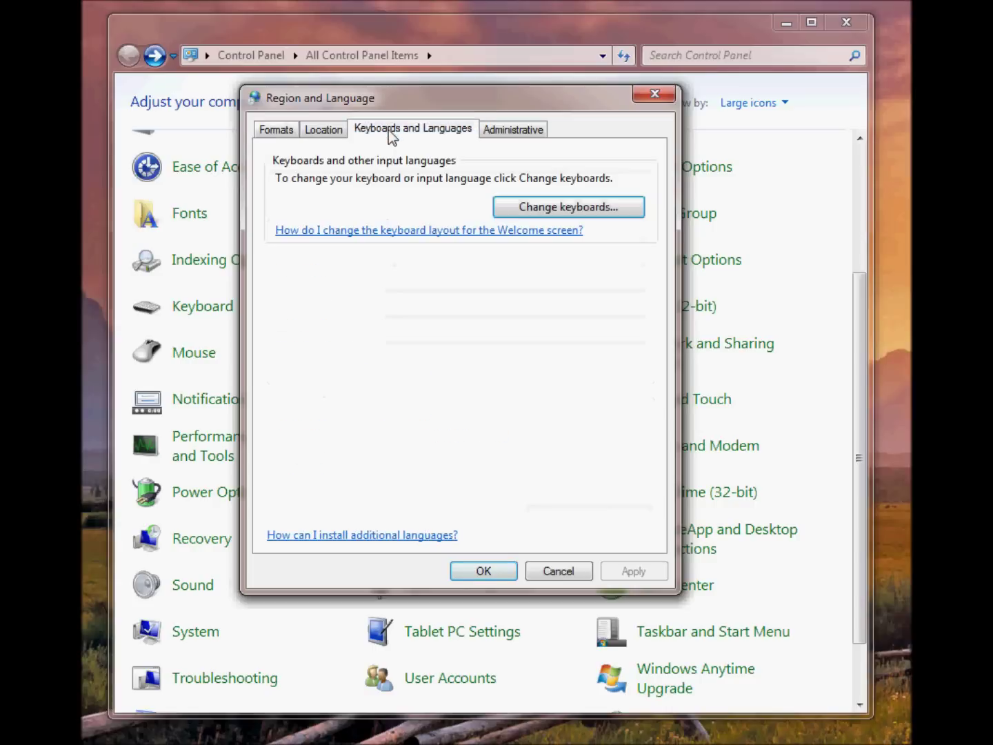
pyautogui.click(540, 214)
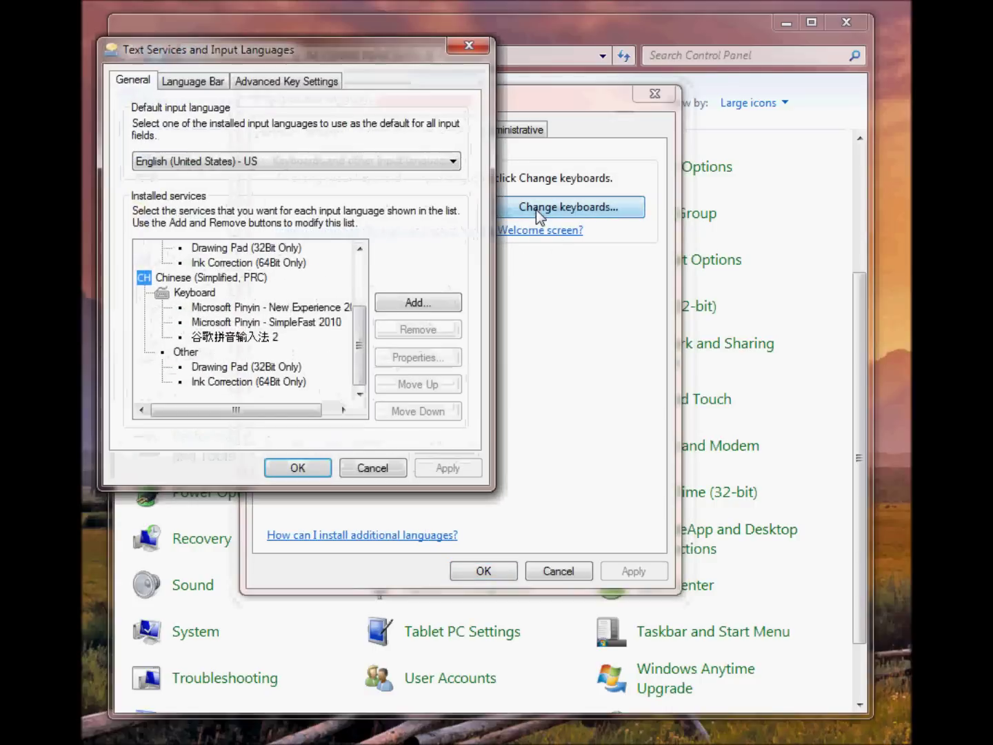
pyautogui.moveTo(414, 56); pyautogui.dragTo(548, 140)
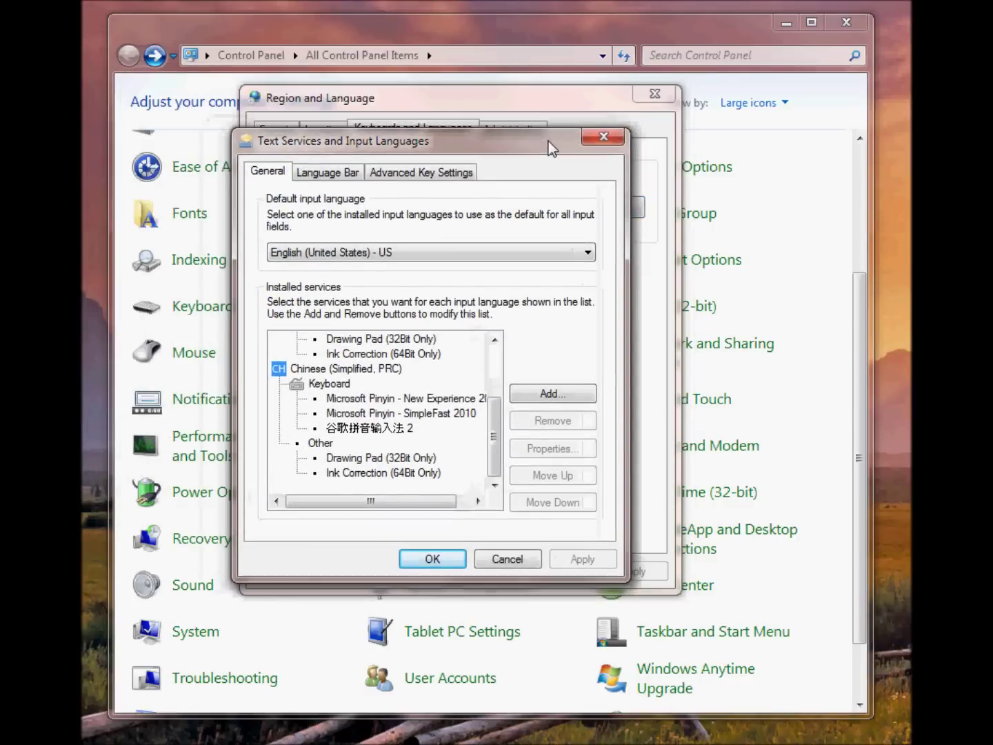
# Open the properties of the 谷歌拼音输入法 2 keyboard under Chinese (Simplified, PRC)
pyautogui.click(349, 429)
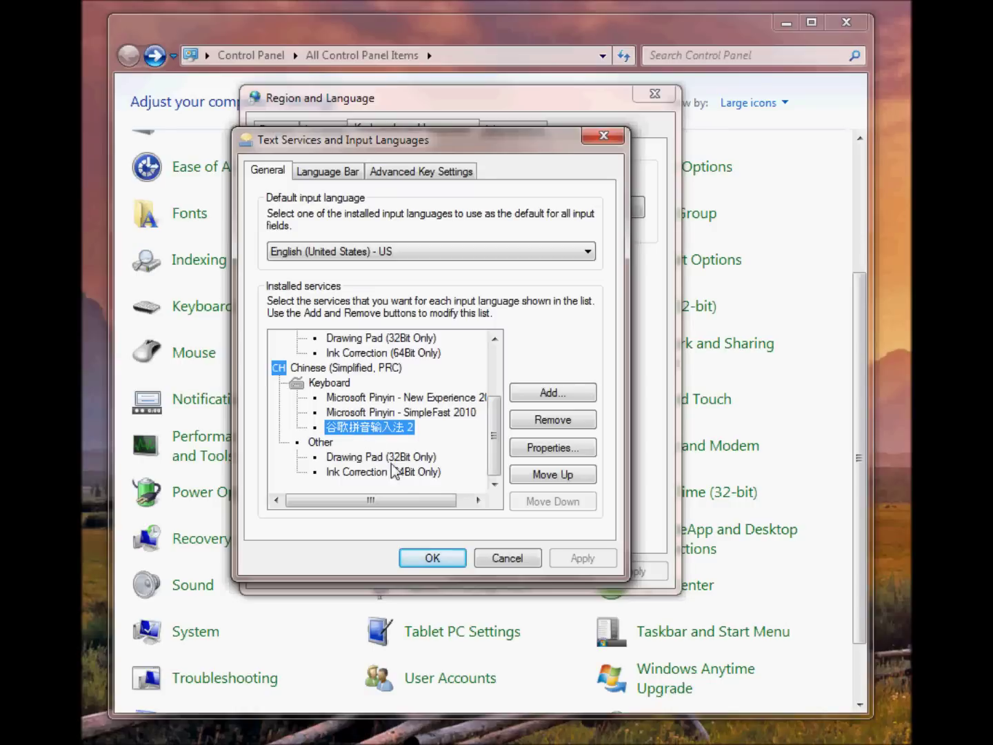
pyautogui.click(552, 448)
pyautogui.moveTo(664, 205); pyautogui.dragTo(488, 167)
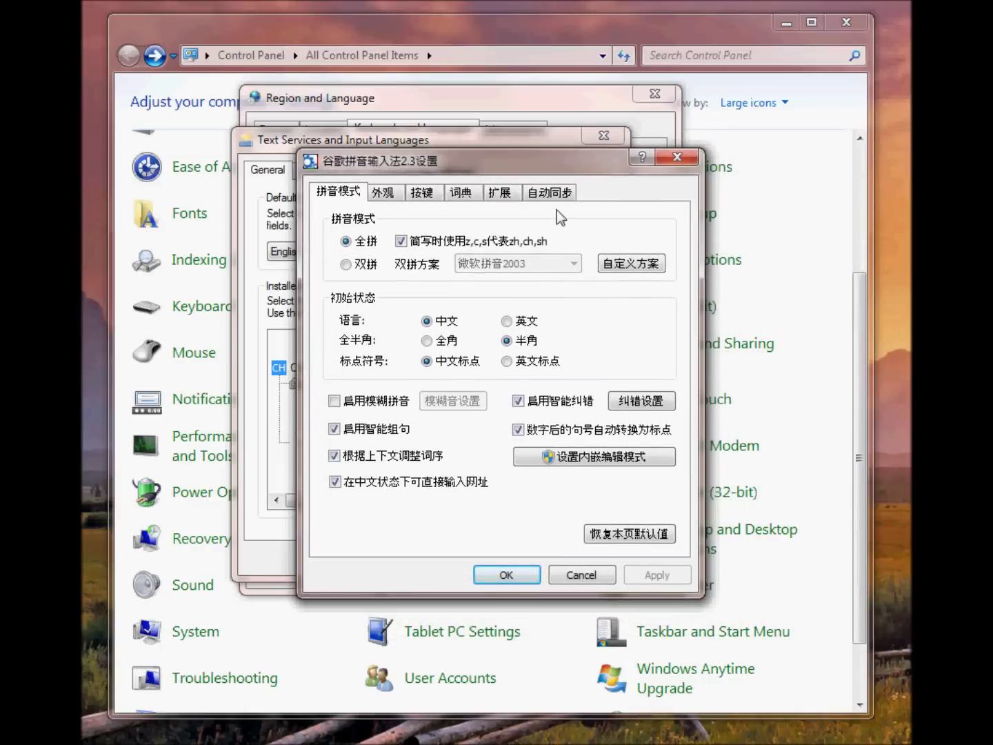
pyautogui.moveTo(543, 164); pyautogui.dragTo(500, 158)
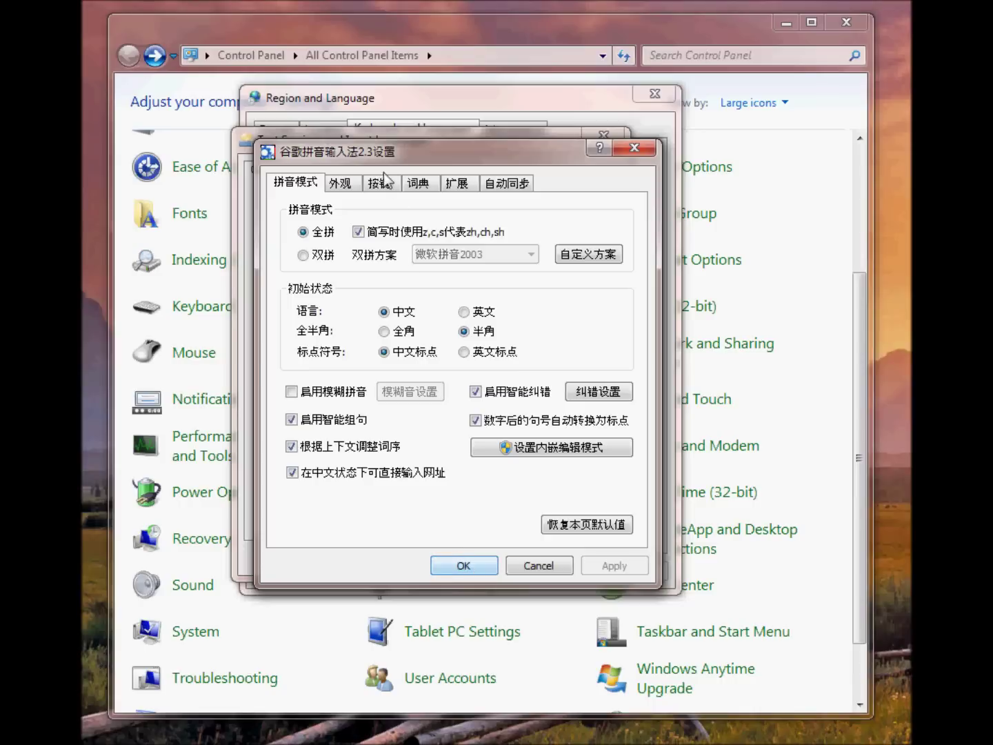
# Review the Google Pinyin appearance, key, dictionary, extension and auto-sync settings, and close the settings without changes
pyautogui.click(340, 183)
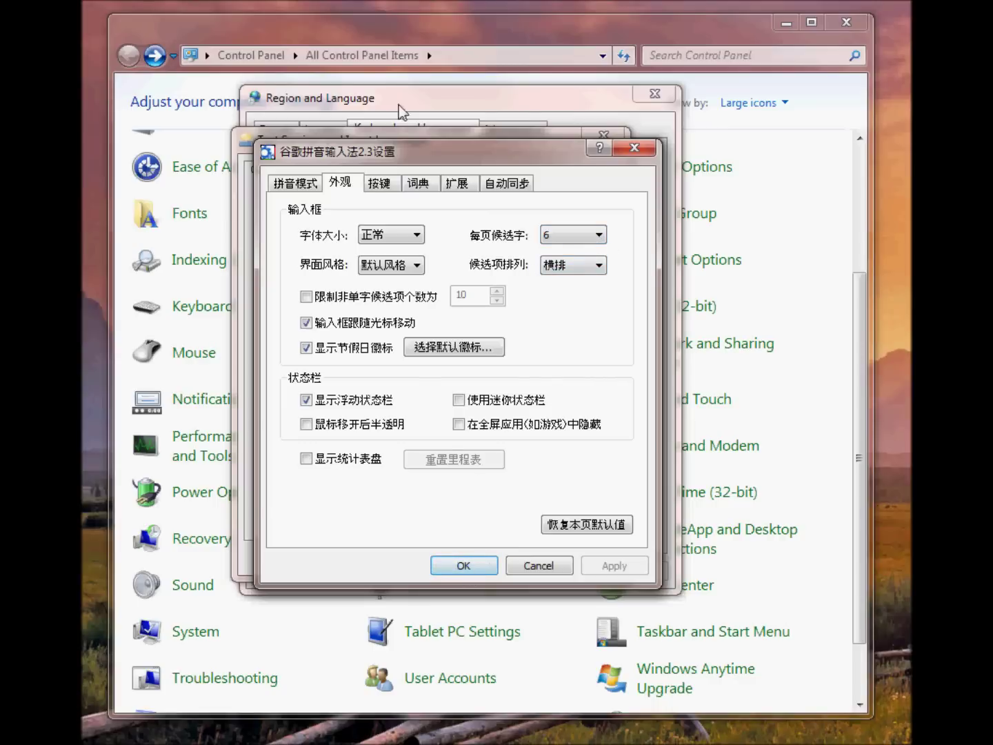
pyautogui.click(381, 182)
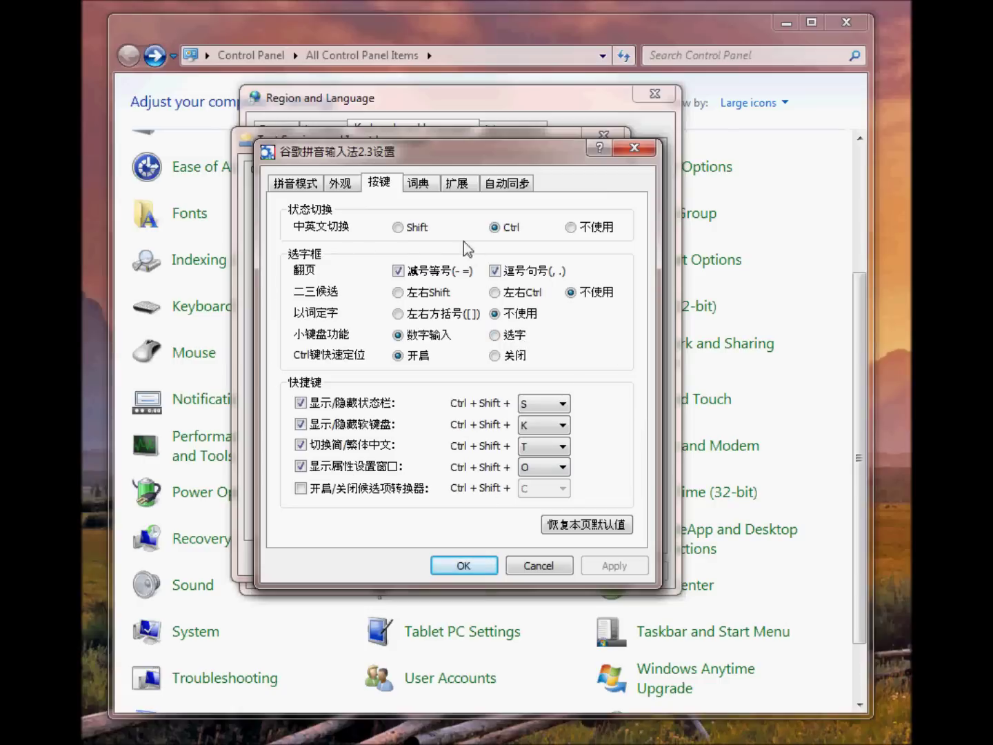
pyautogui.click(422, 183)
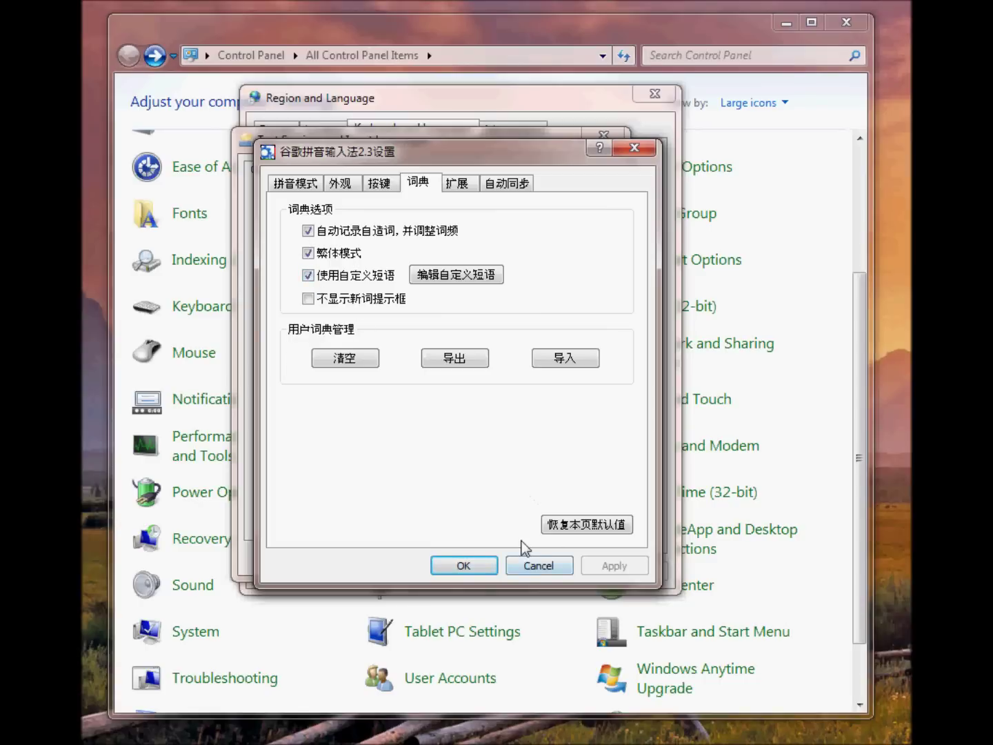
pyautogui.click(453, 182)
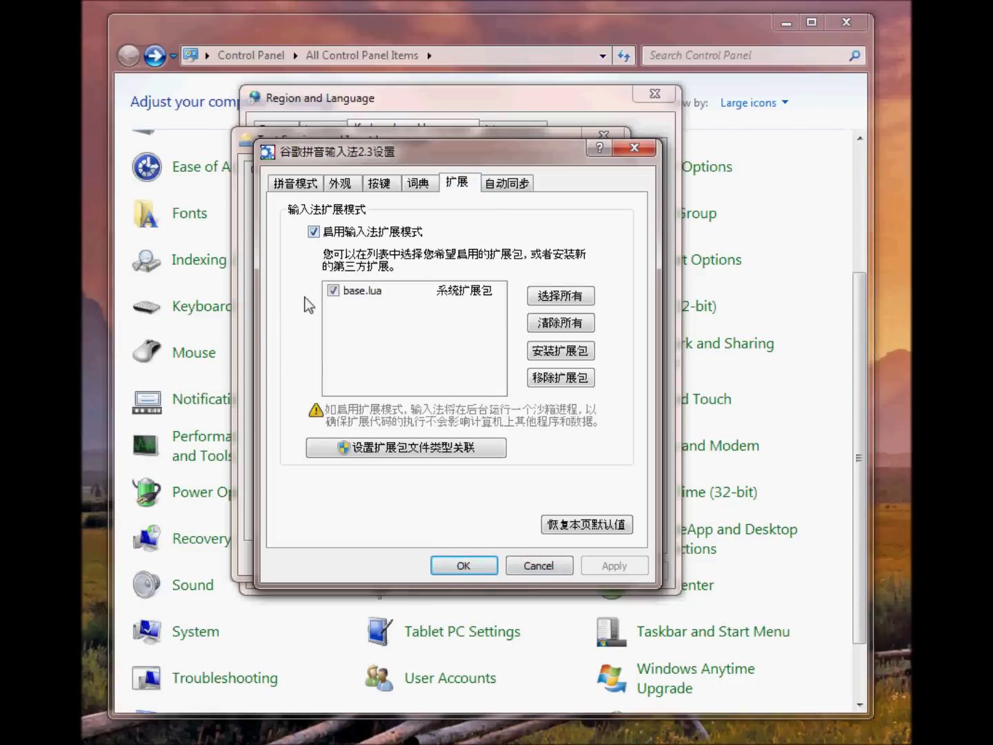
pyautogui.click(517, 185)
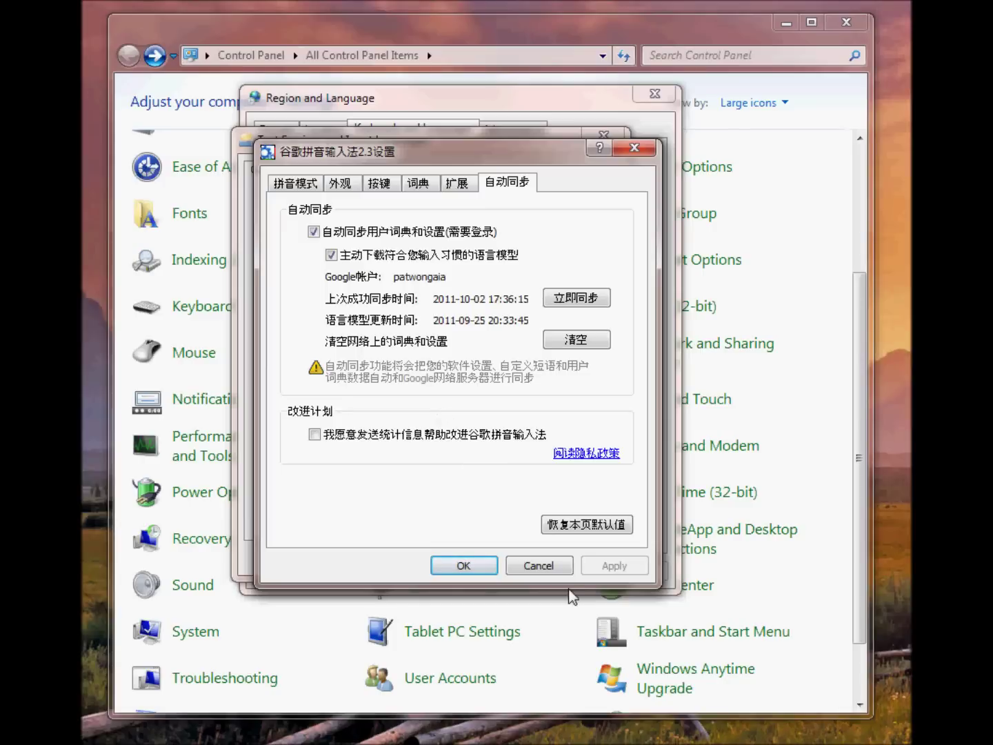
pyautogui.click(643, 152)
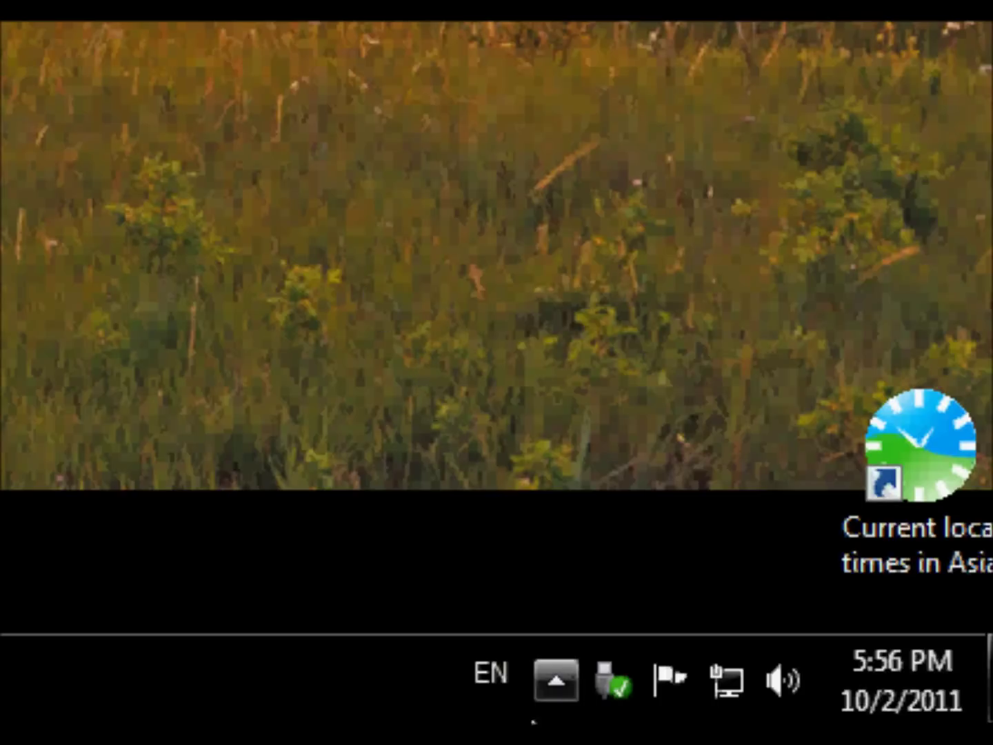
# Switch the input language from English to Chinese (Simplified, PRC)
pyautogui.click(491, 686)
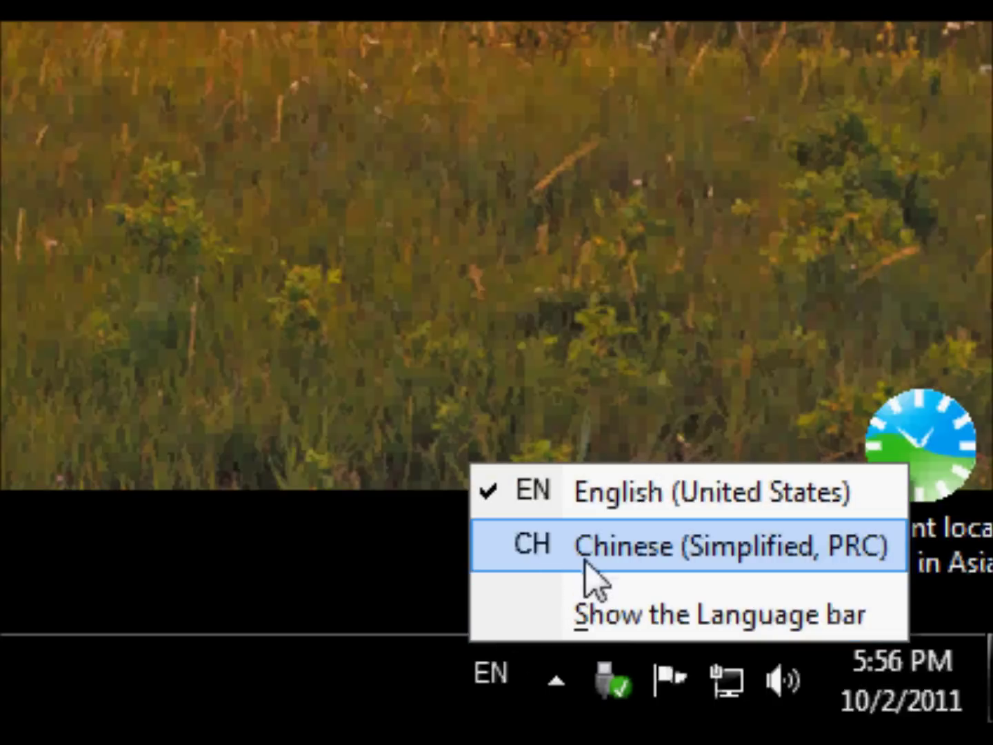
pyautogui.click(507, 549)
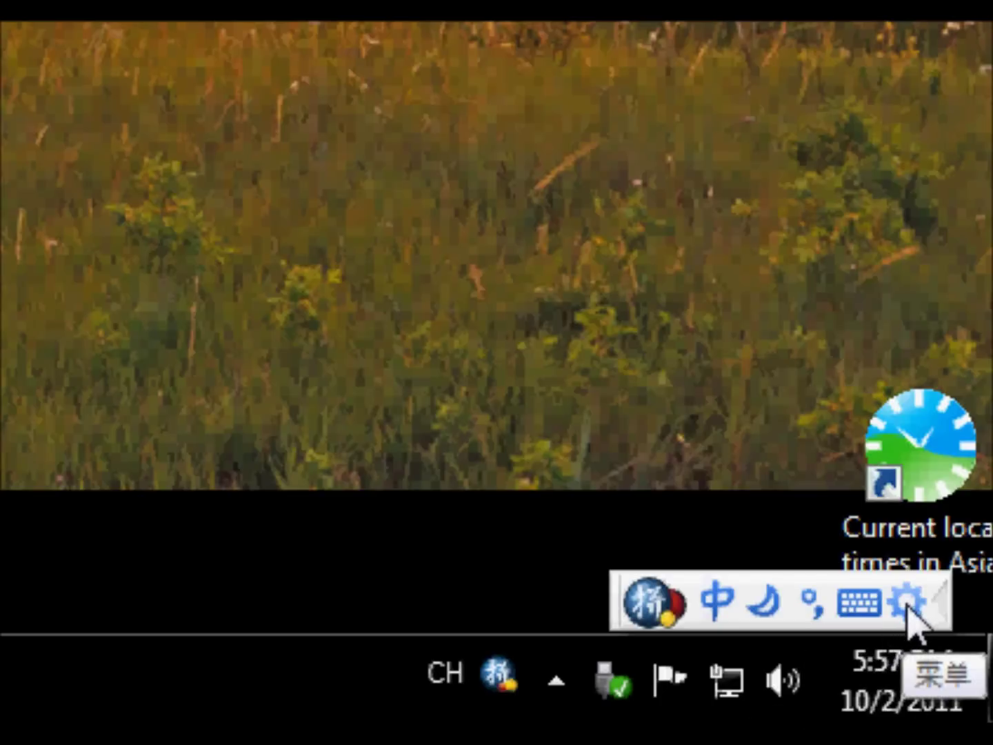
# Display the soft keyboard (软键盘) with tone-marked pinyin letters, reposition it, and hide it
pyautogui.click(907, 602)
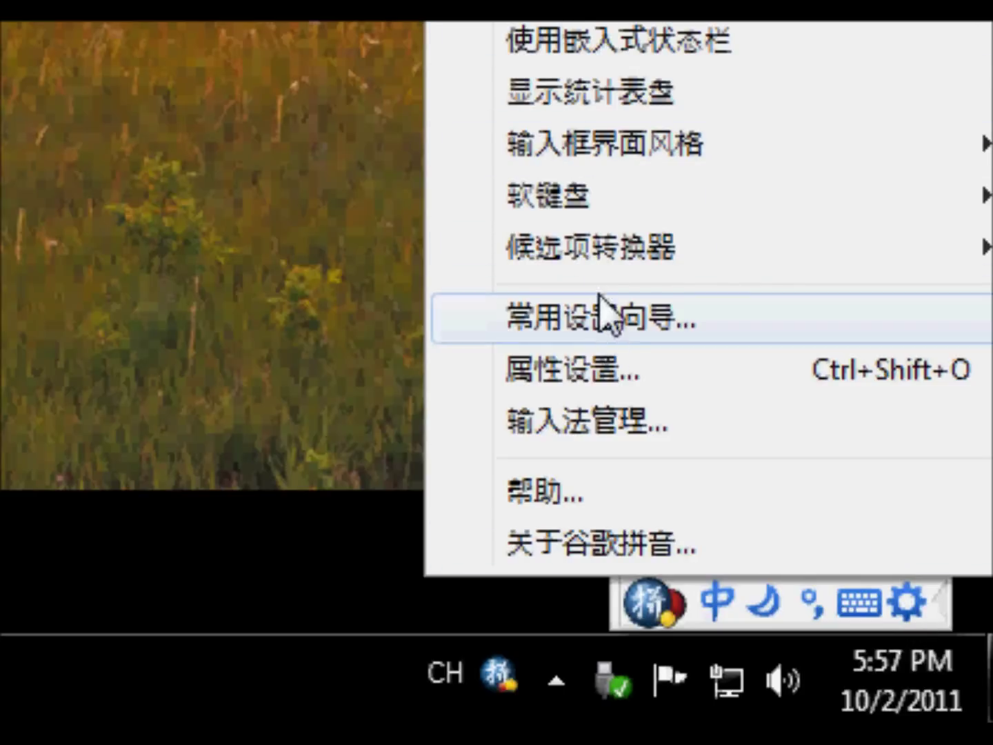
pyautogui.moveTo(573, 213)
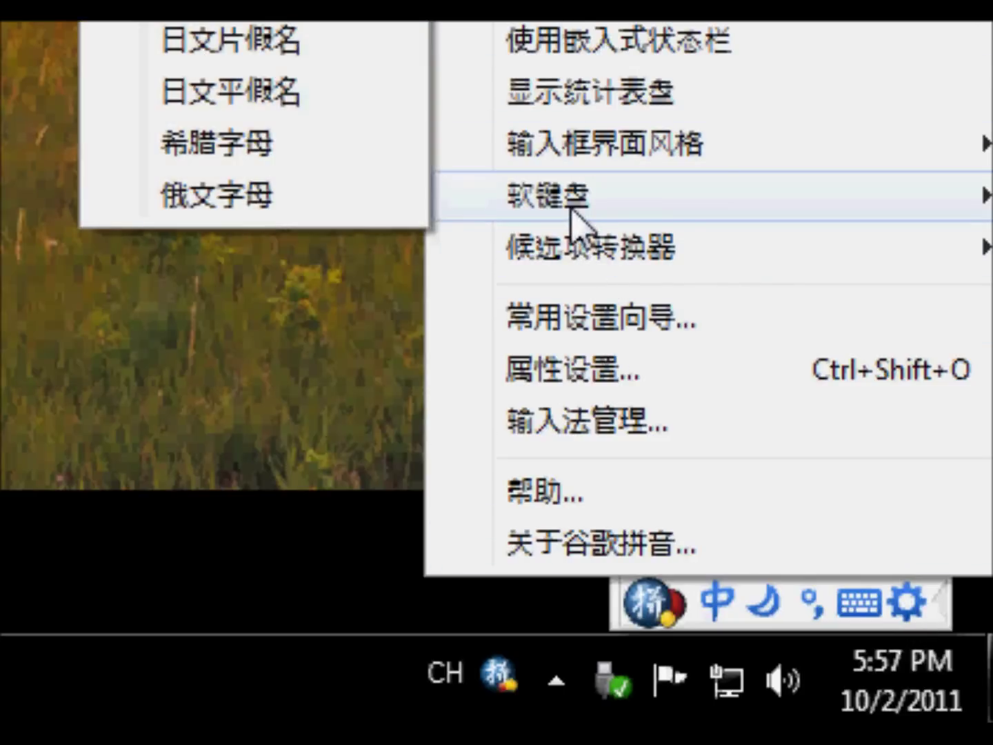
pyautogui.moveTo(609, 198)
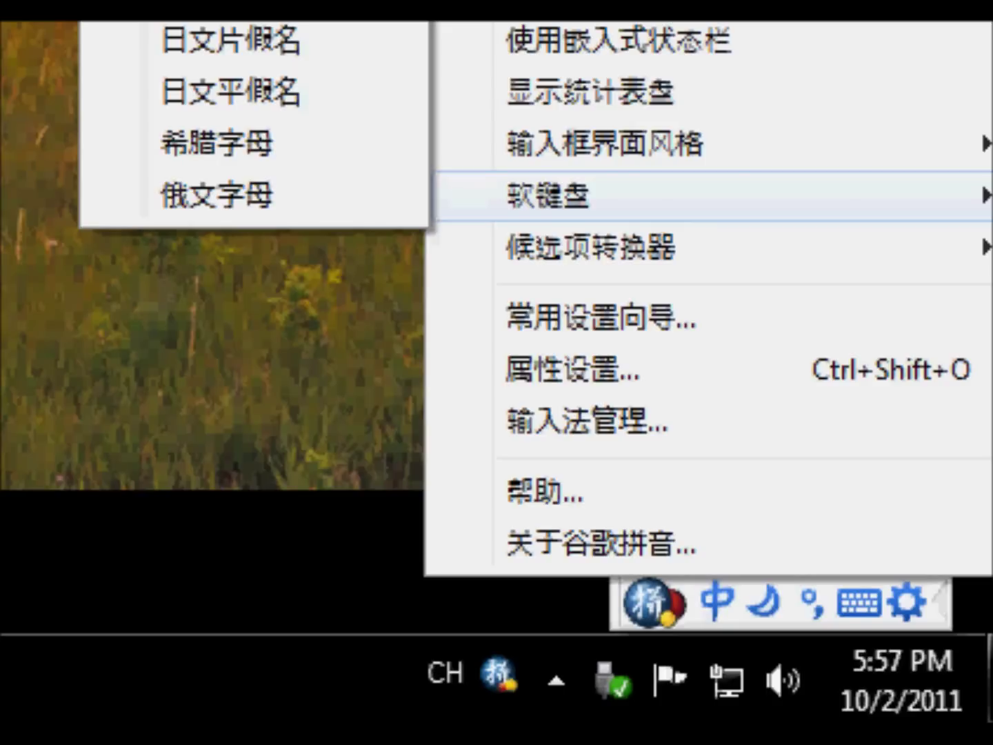
pyautogui.press('Escape')
pyautogui.press('Escape')
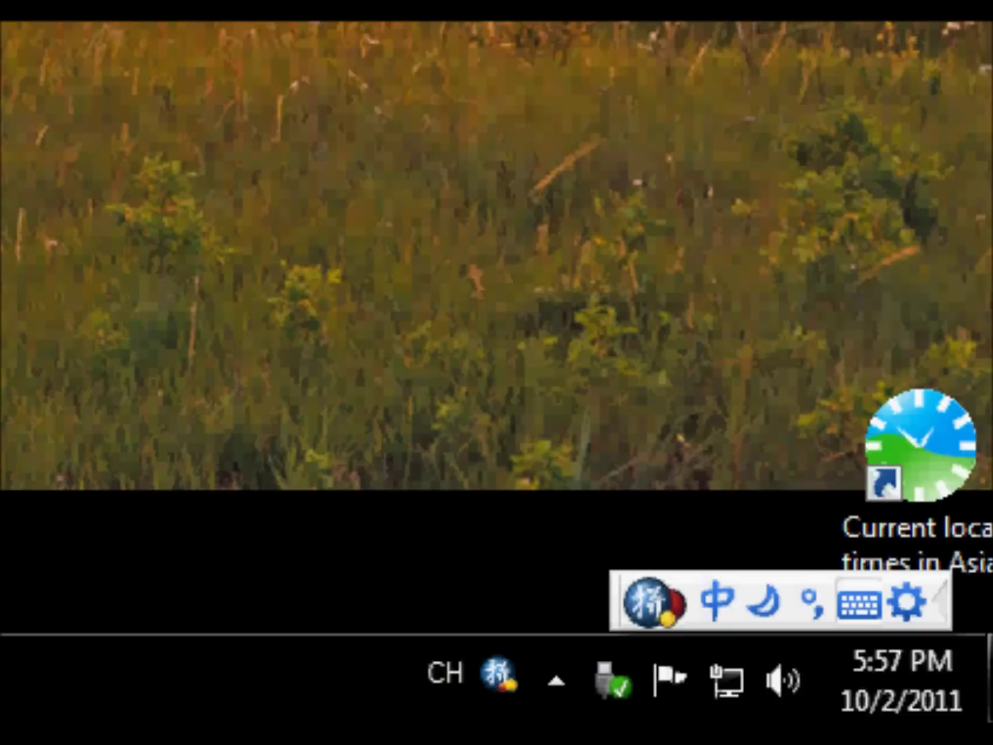
pyautogui.moveTo(506, 396); pyautogui.dragTo(667, 373)
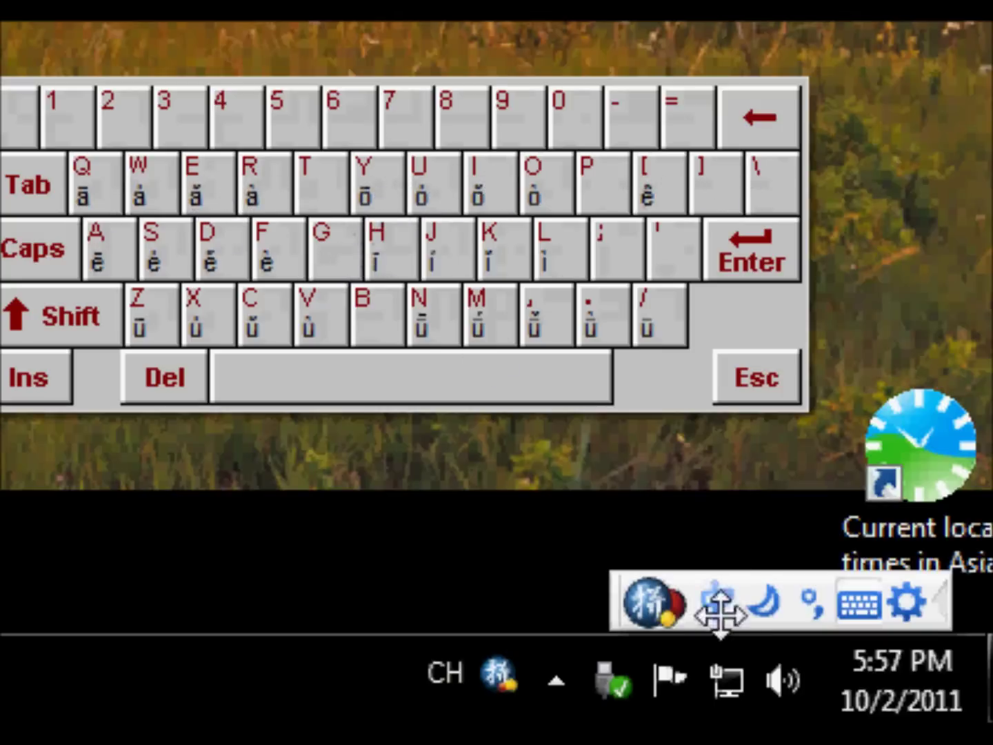
pyautogui.click(854, 599)
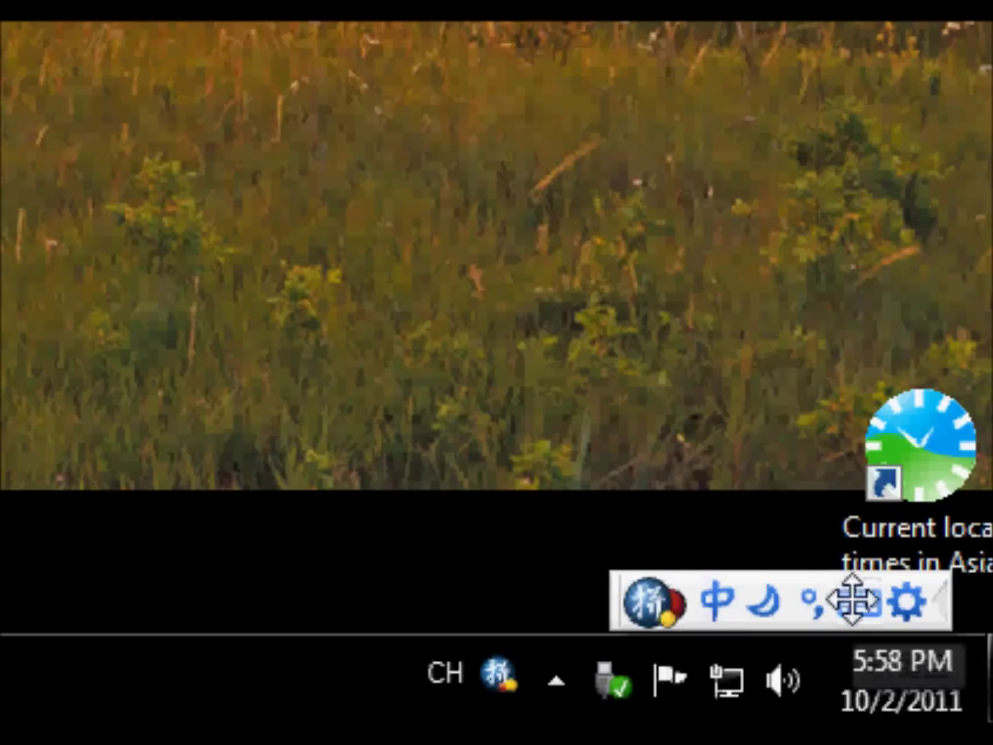
# Display the soft keyboard (软键盘) with Chinese punctuation marks, and hide it
pyautogui.click(900, 600)
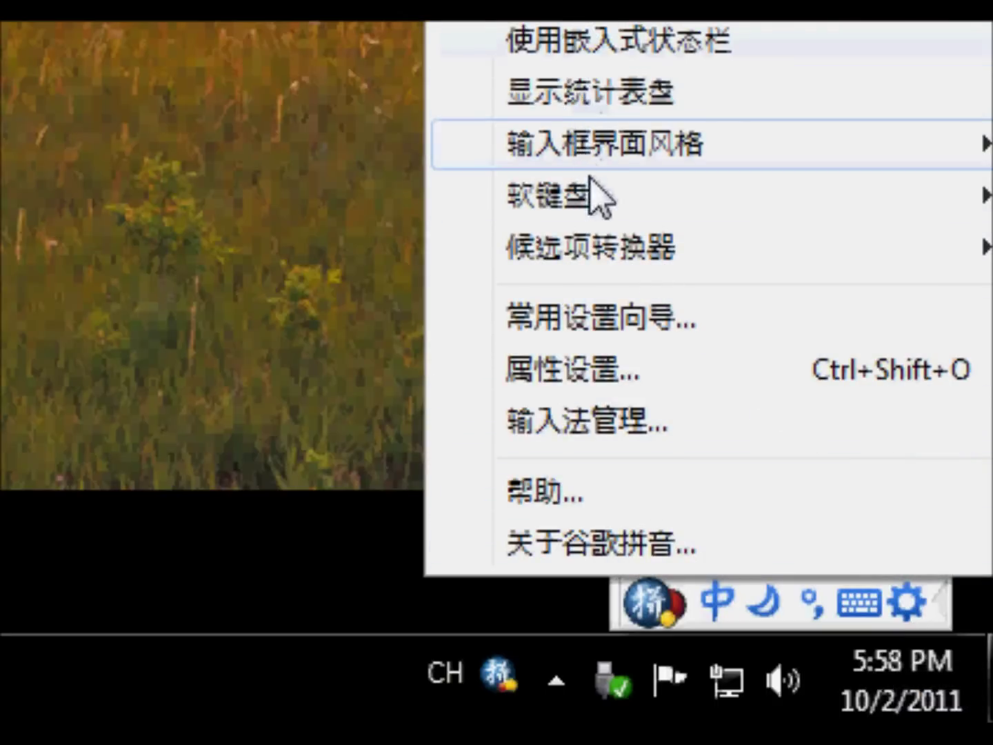
pyautogui.moveTo(576, 189)
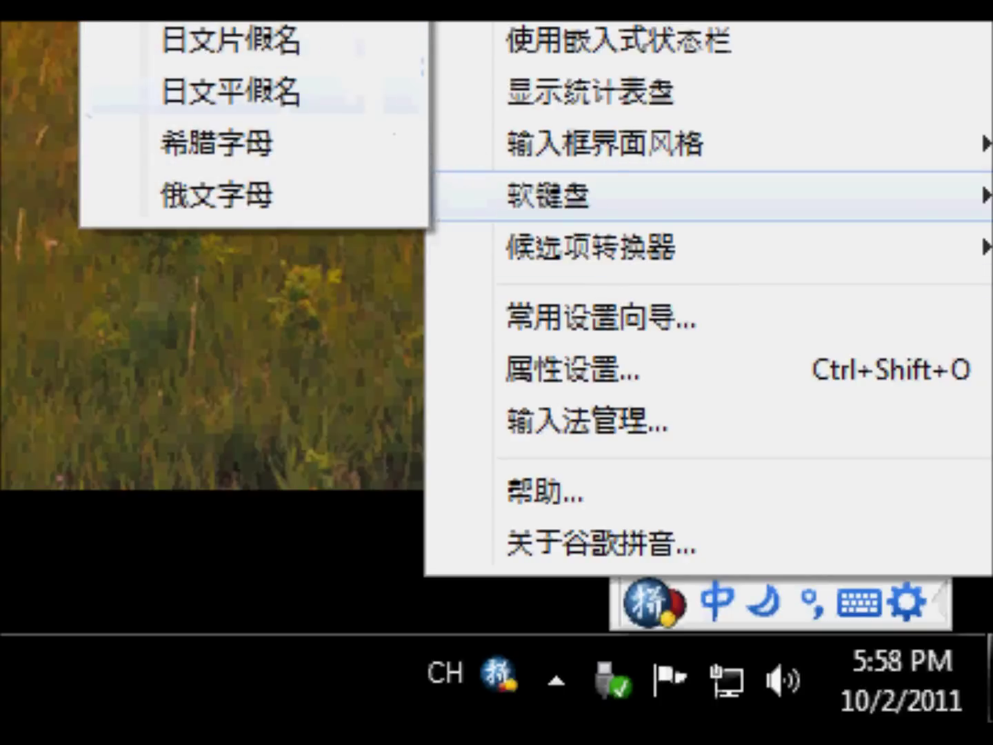
pyautogui.click(228, 11)
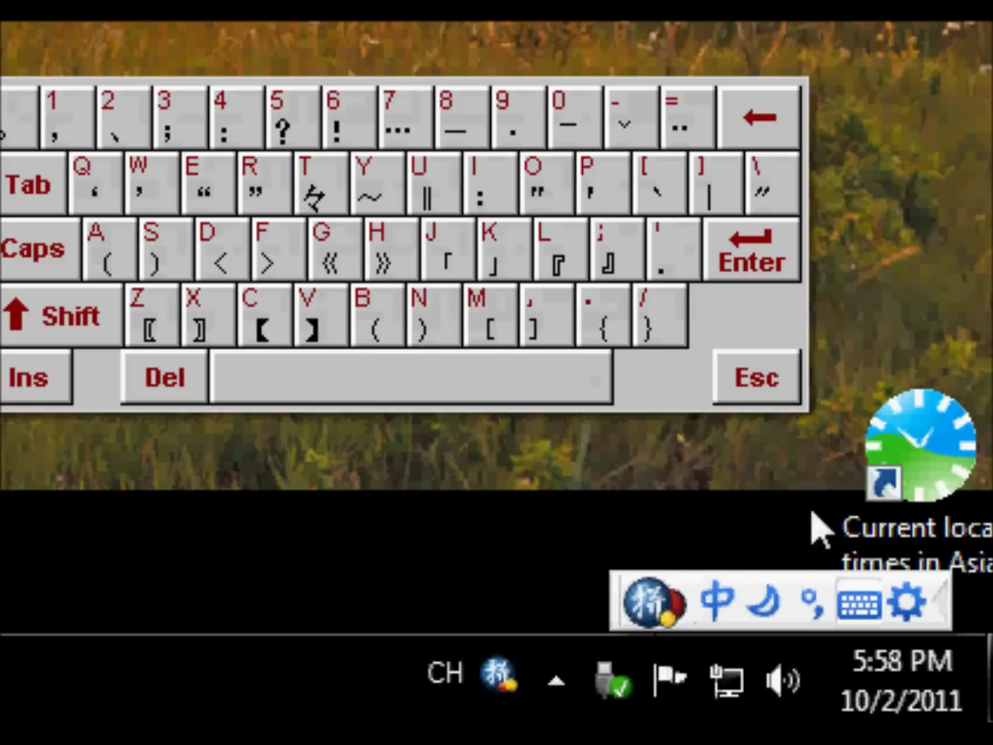
pyautogui.click(860, 605)
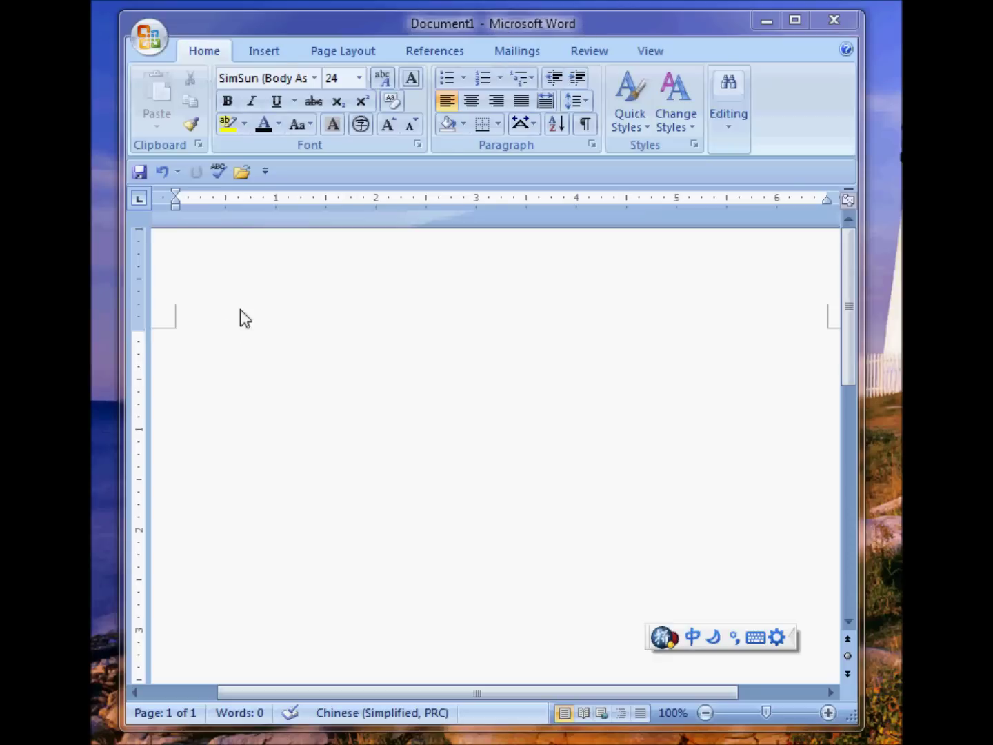
# In the blank Word document, write 我是中國人 on the first line using pinyin input
pyautogui.click(198, 334)
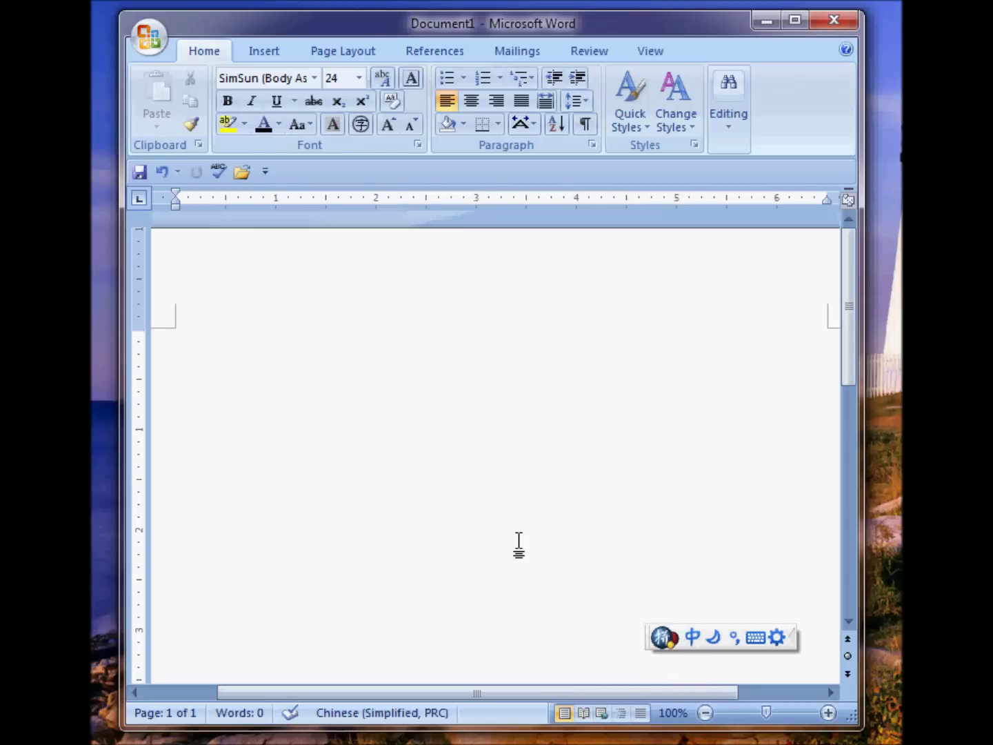
pyautogui.write('wo')
pyautogui.press('space')
pyautogui.write('sh')
pyautogui.press('space')
pyautogui.write('zhong')
pyautogui.press('space')
pyautogui.write('g')
pyautogui.press('space')
pyautogui.write('r')
pyautogui.press('space')
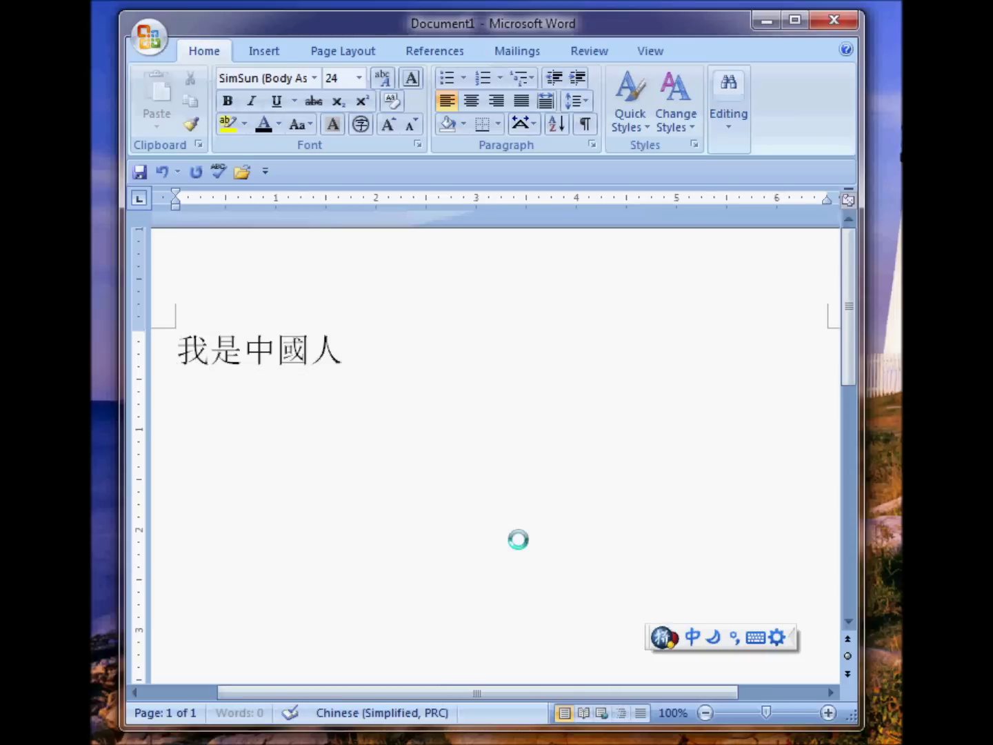
# Write 我要吃中國菜 on a new second line of the document using abbreviated pinyin input
pyautogui.press('Return')
pyautogui.write('w')
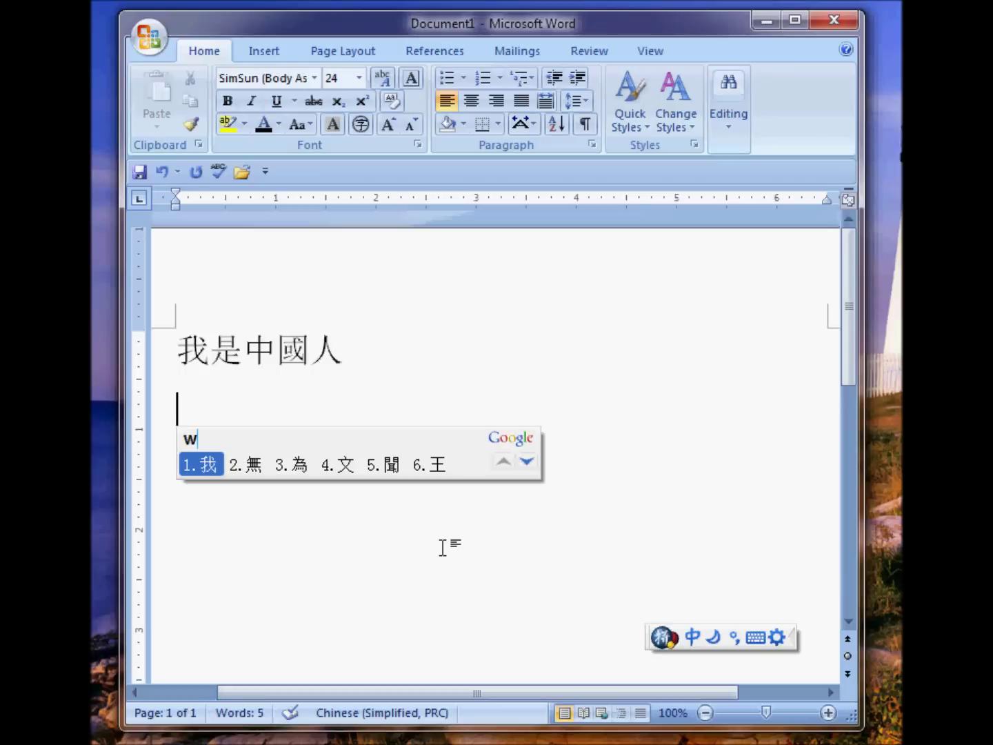
pyautogui.press('space')
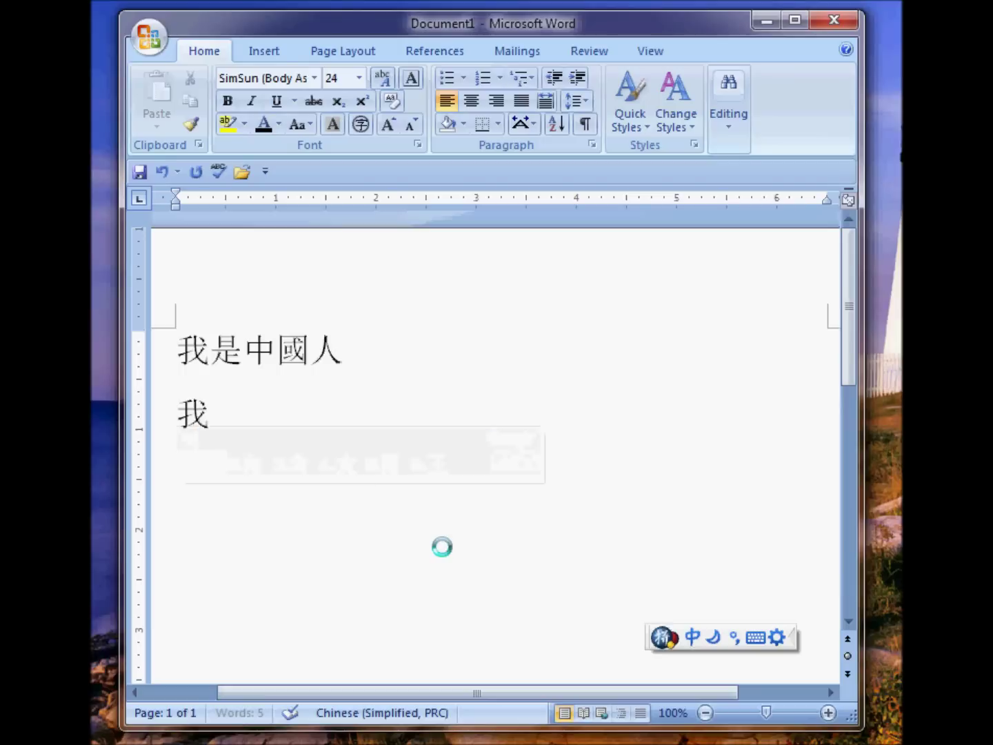
pyautogui.write('yao')
pyautogui.press('space')
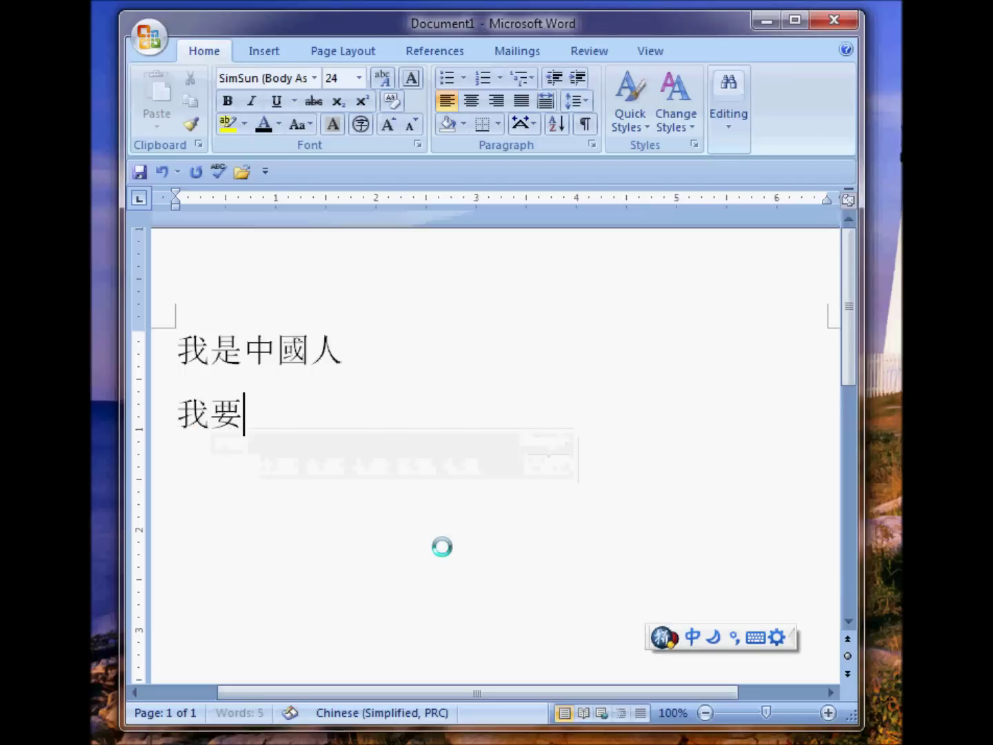
pyautogui.write('ch')
pyautogui.press('space')
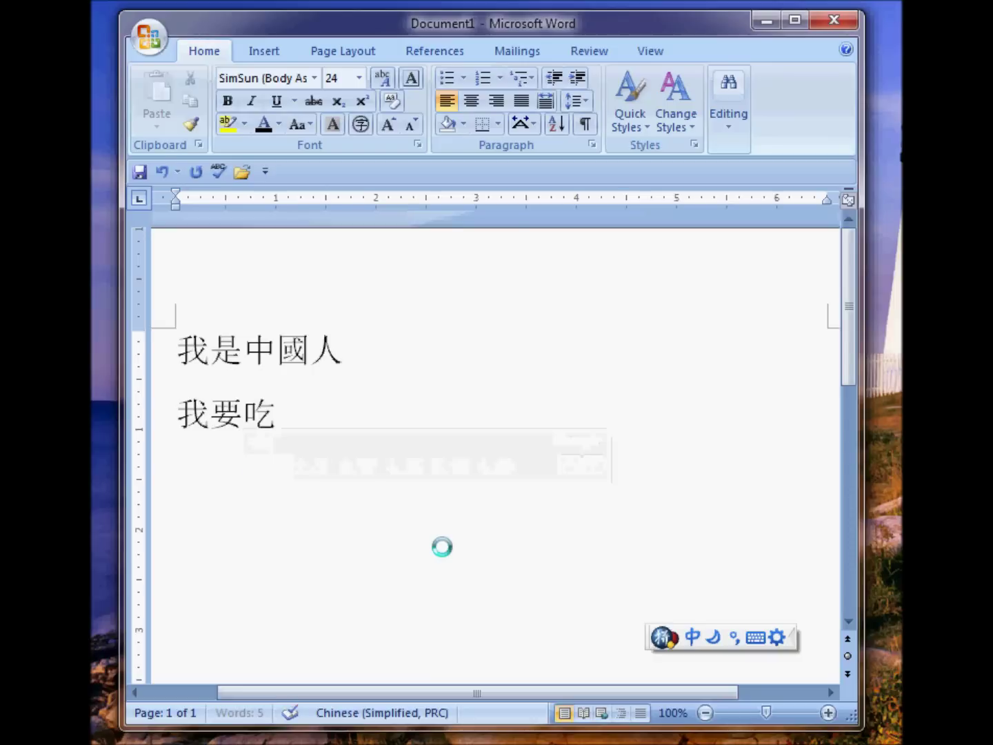
pyautogui.write('zg')
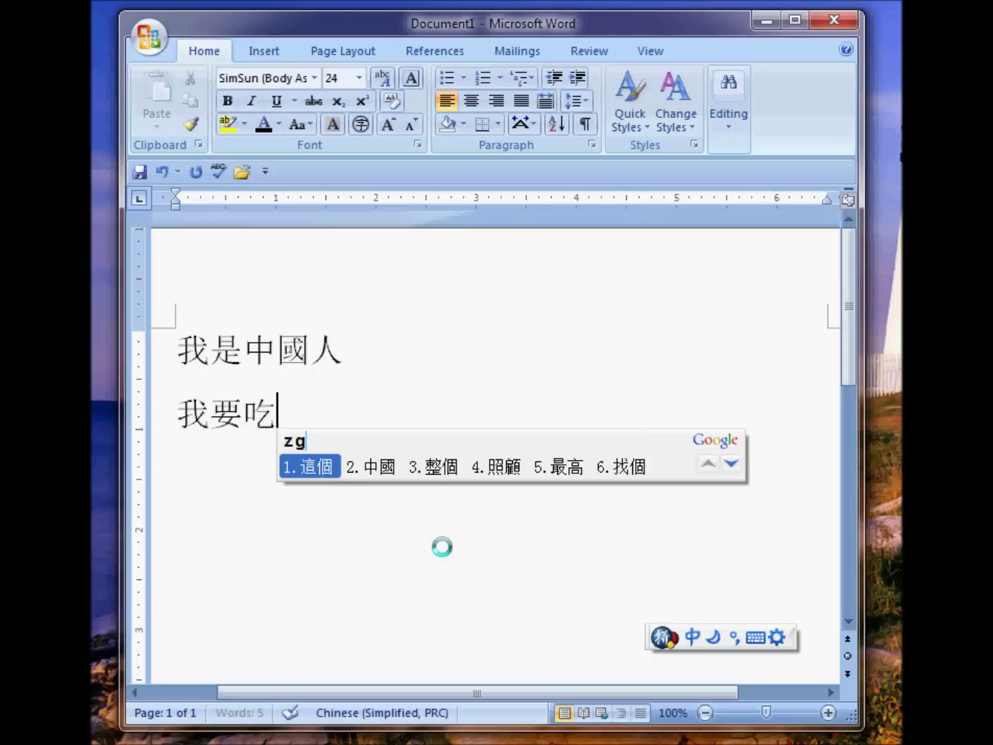
pyautogui.write('2')
pyautogui.write('c')
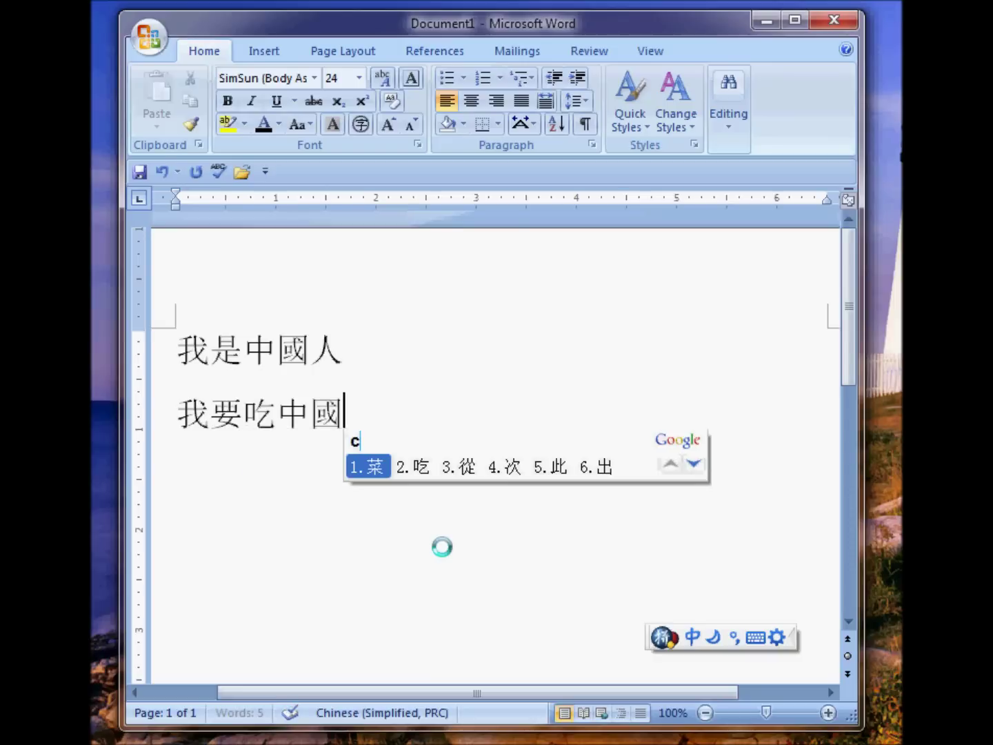
pyautogui.press('space')
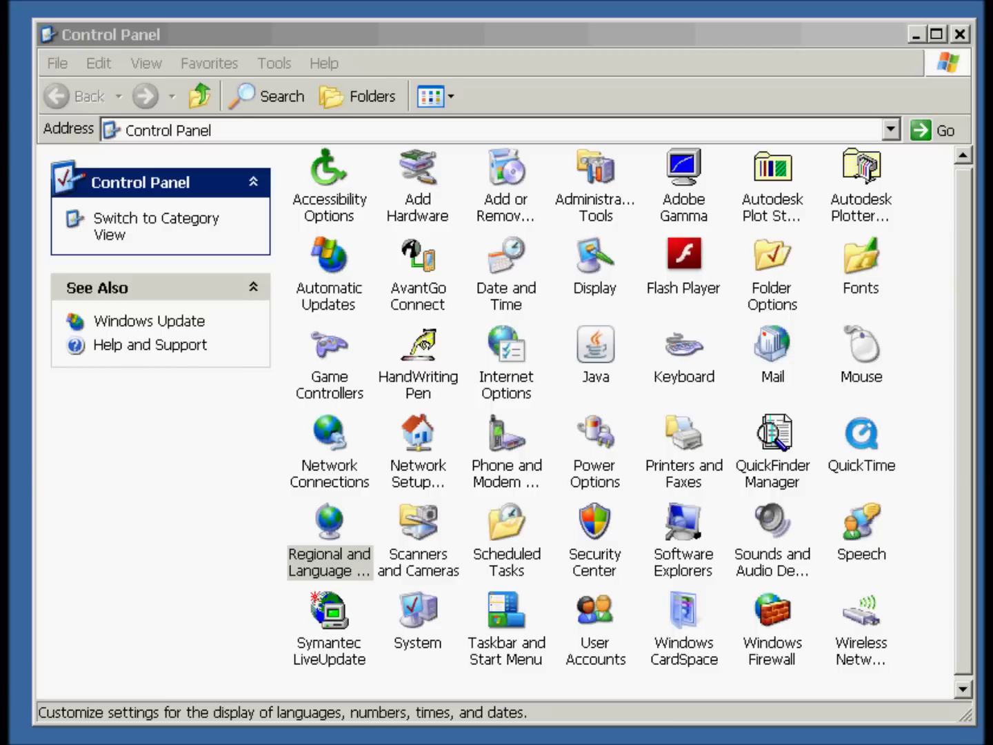
# From Control Panel's Regional and Language Options, open the Text Services and Input Languages details and reposition the dialog
pyautogui.click(332, 561)
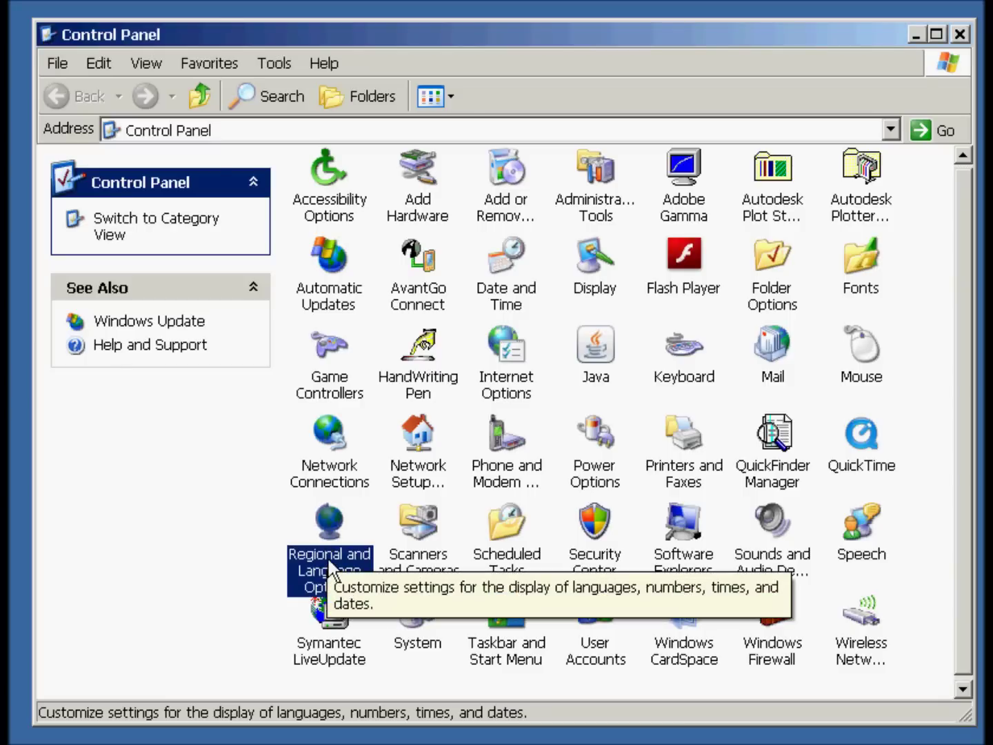
pyautogui.doubleClick(329, 564)
pyautogui.moveTo(112, 1); pyautogui.dragTo(553, 144)
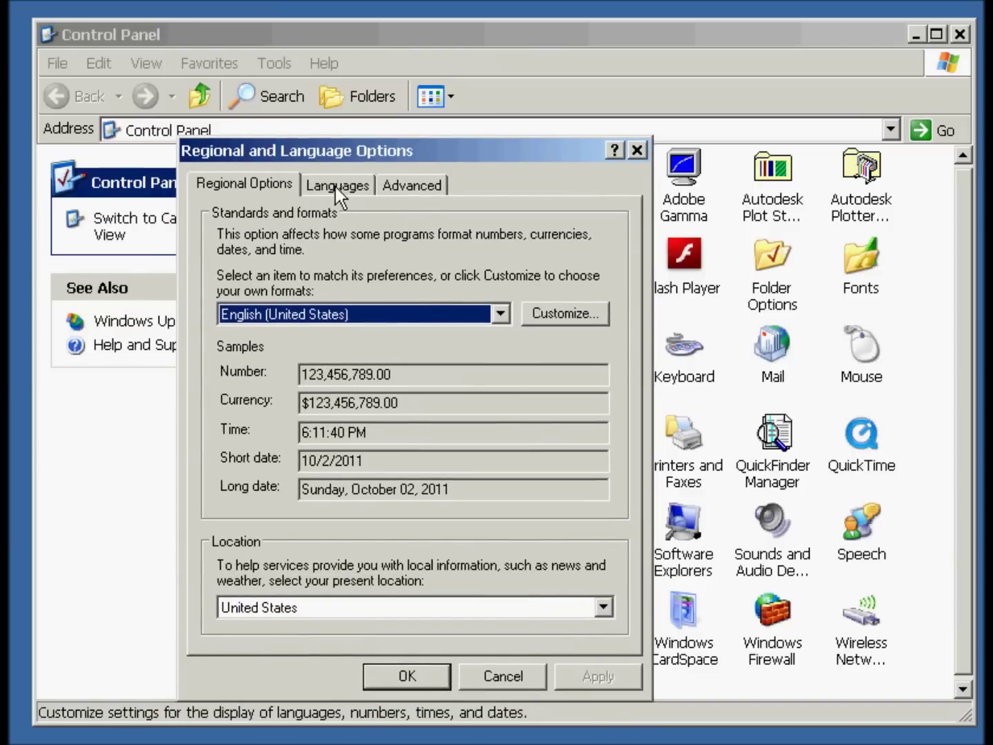
pyautogui.click(336, 183)
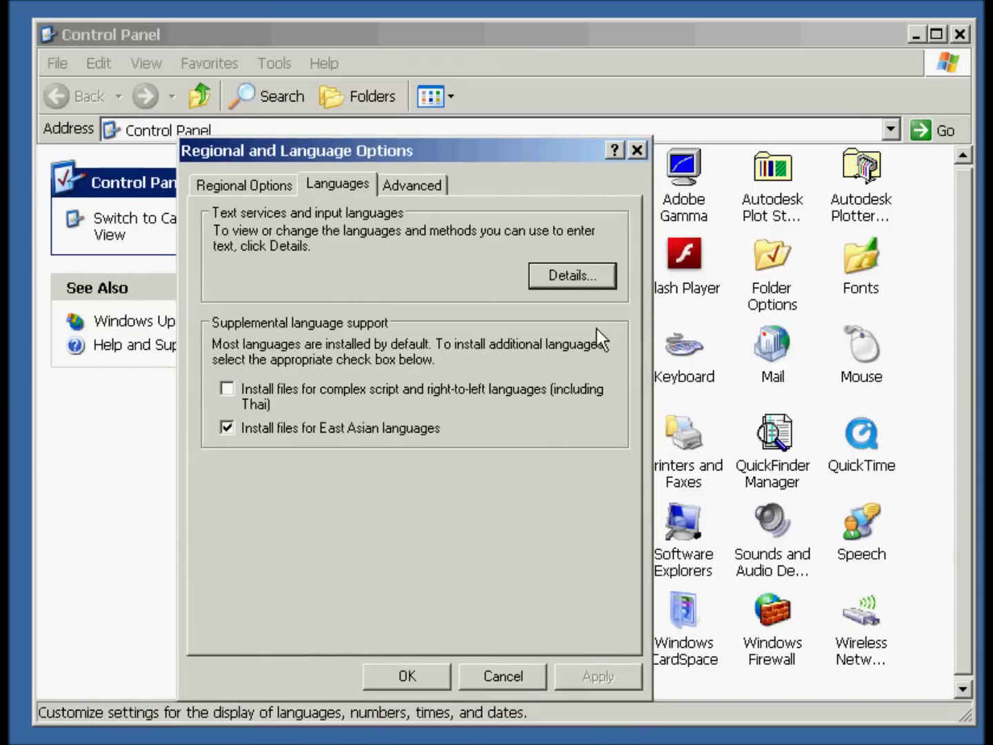
pyautogui.click(573, 281)
pyautogui.moveTo(159, 2); pyautogui.dragTo(535, 115)
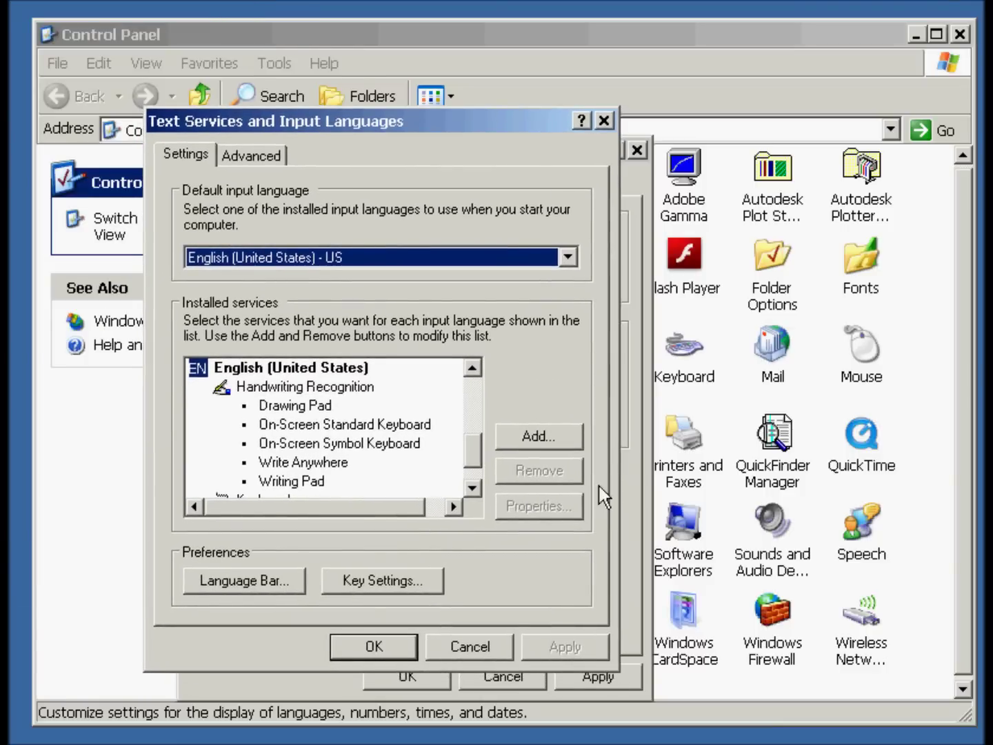
# Open the properties of the installed 谷歌拼音输入法 2.0 keyboard service and reposition its settings window
pyautogui.moveTo(475, 443); pyautogui.dragTo(476, 417)
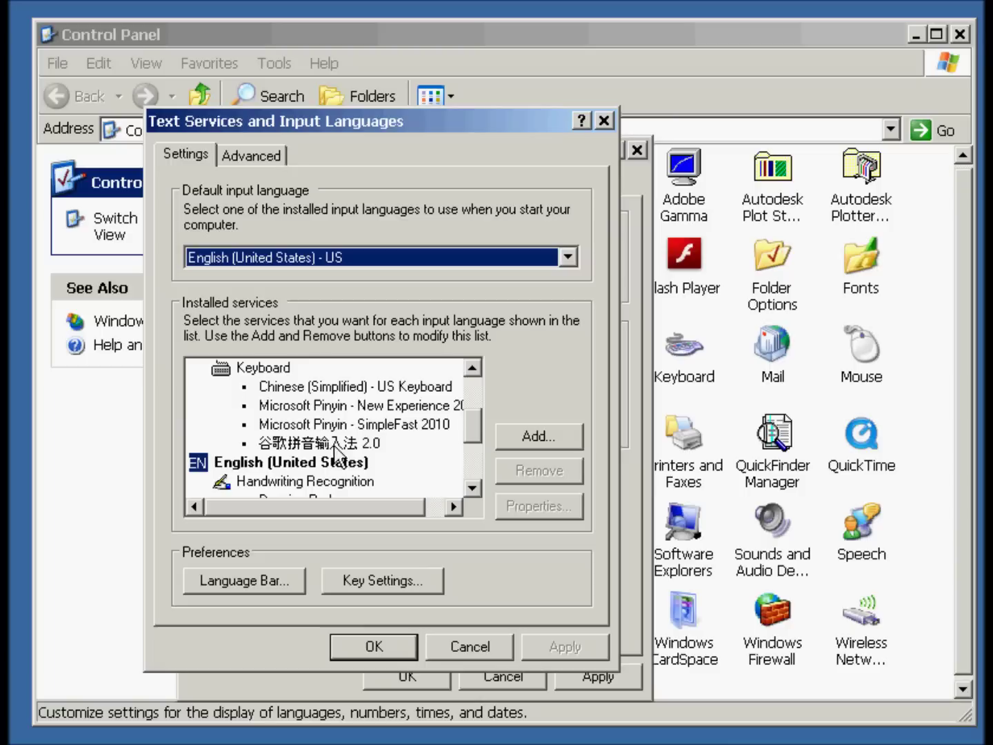
pyautogui.click(339, 443)
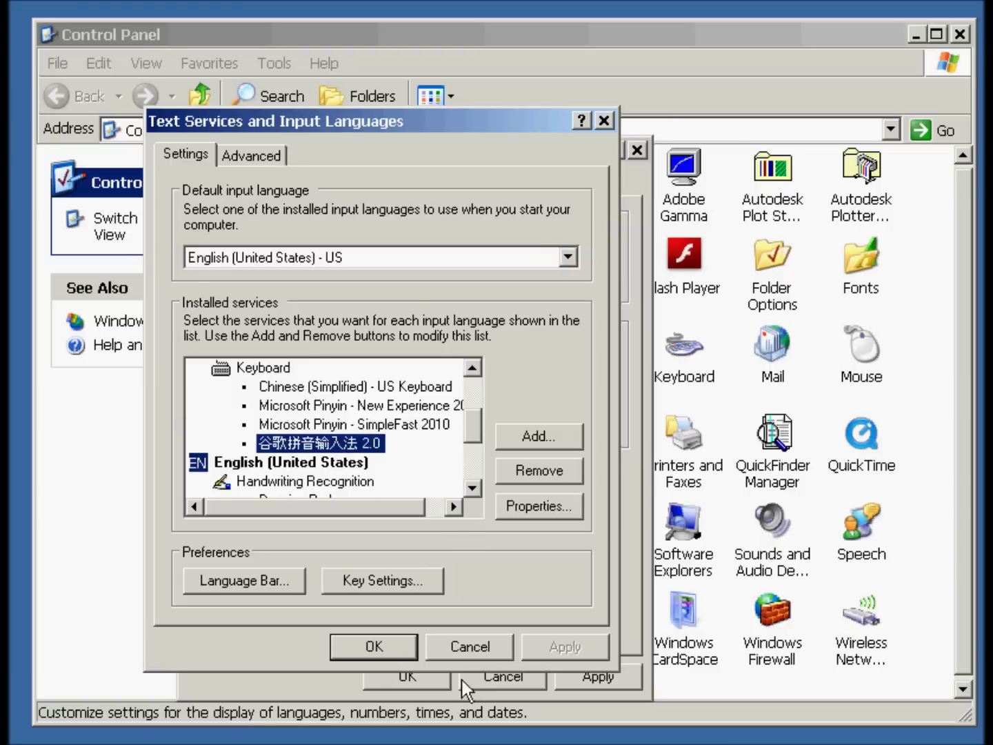
pyautogui.click(553, 507)
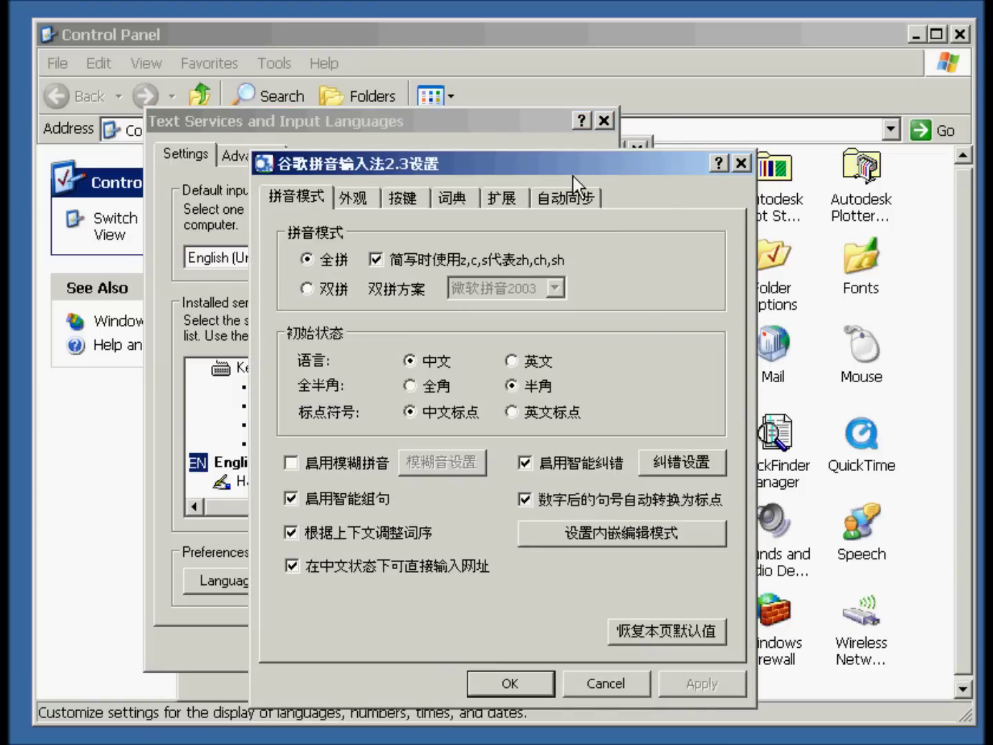
pyautogui.moveTo(581, 162); pyautogui.dragTo(537, 85)
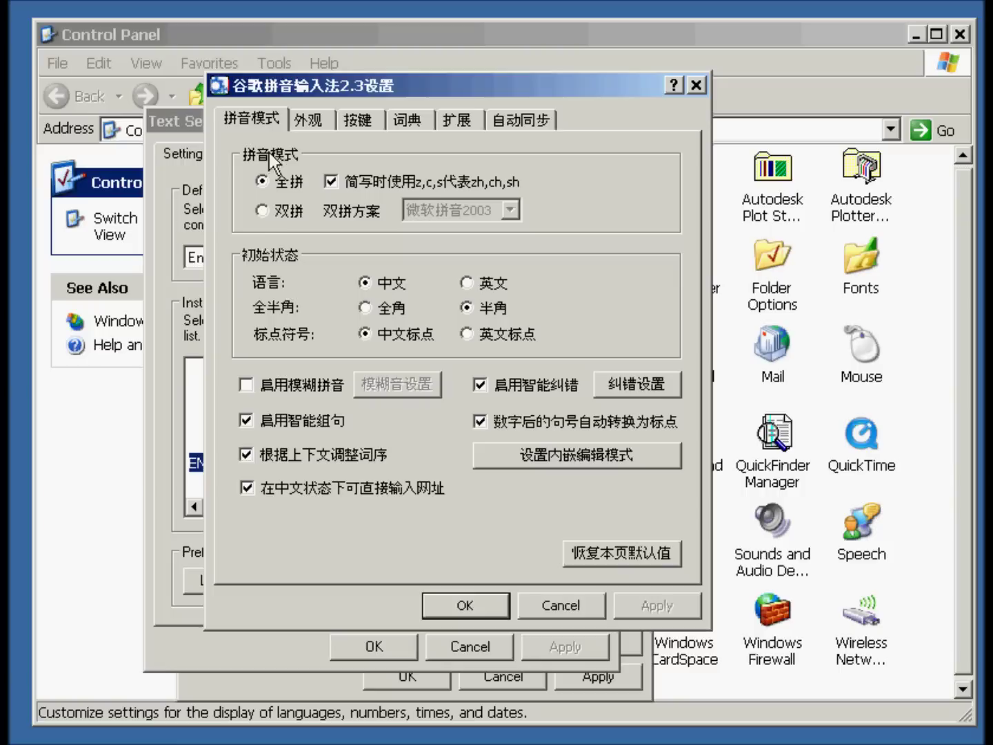
# Review the Google Pinyin settings for appearance (外观), keys (按键), dictionary (词典), extensions (扩展) and automatic sync (自动同步)
pyautogui.click(307, 123)
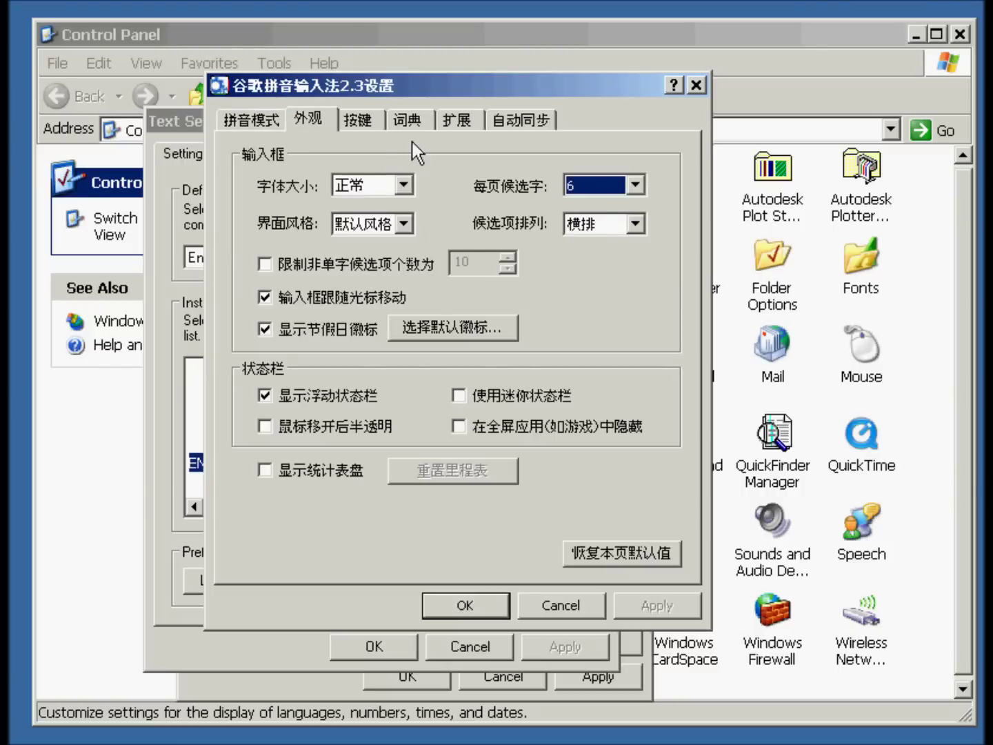
pyautogui.click(358, 121)
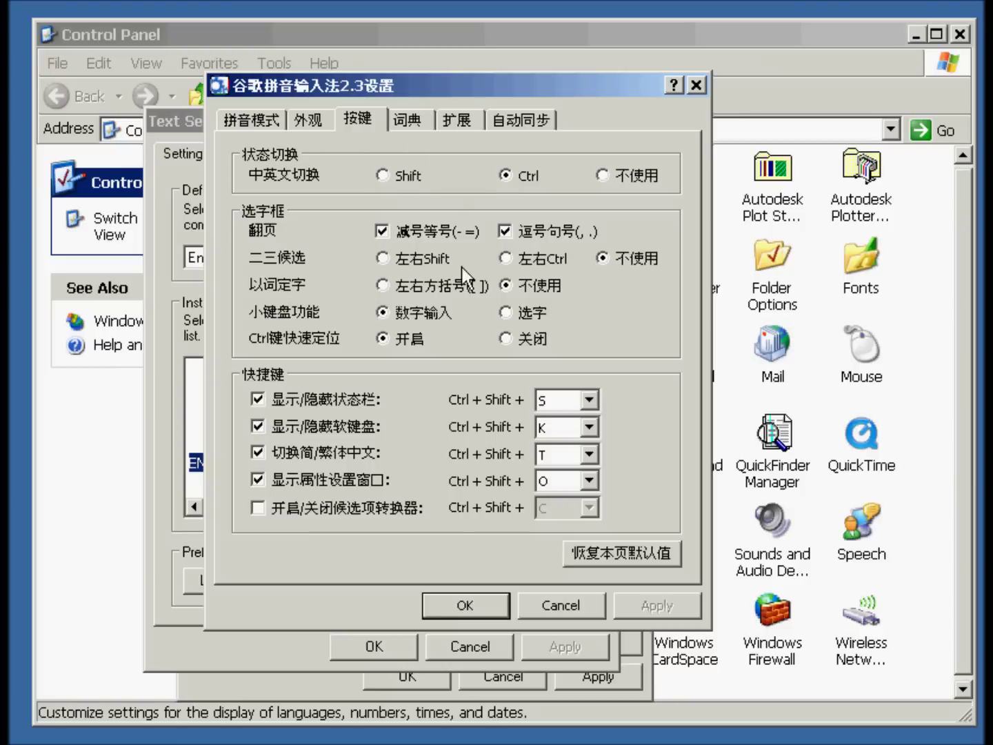
pyautogui.click(418, 119)
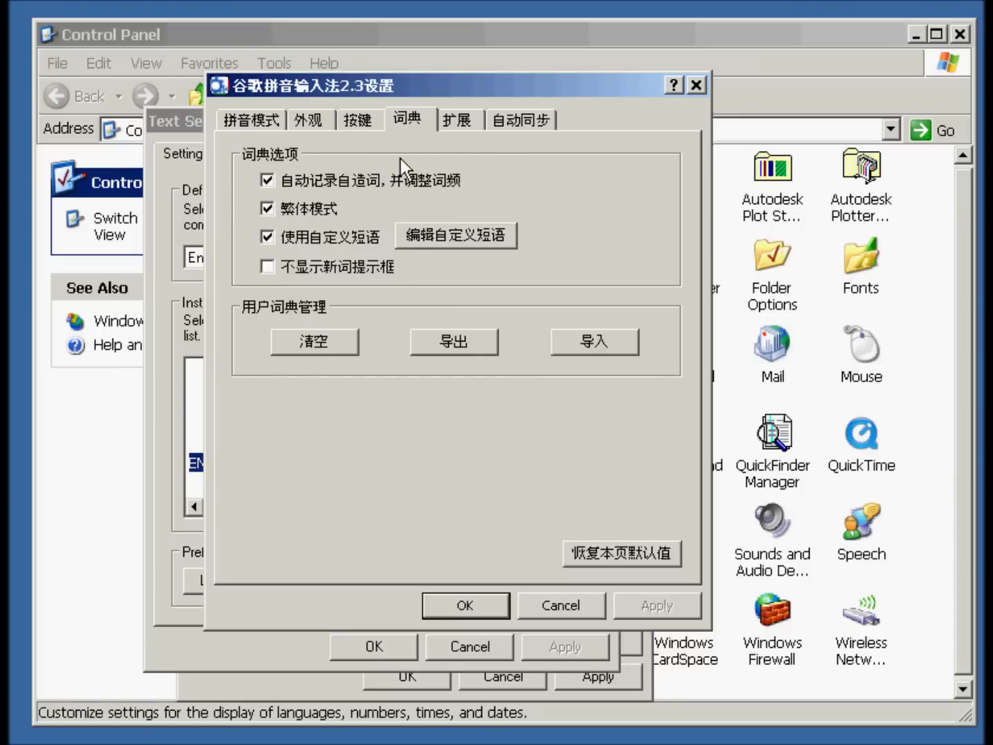
pyautogui.click(461, 120)
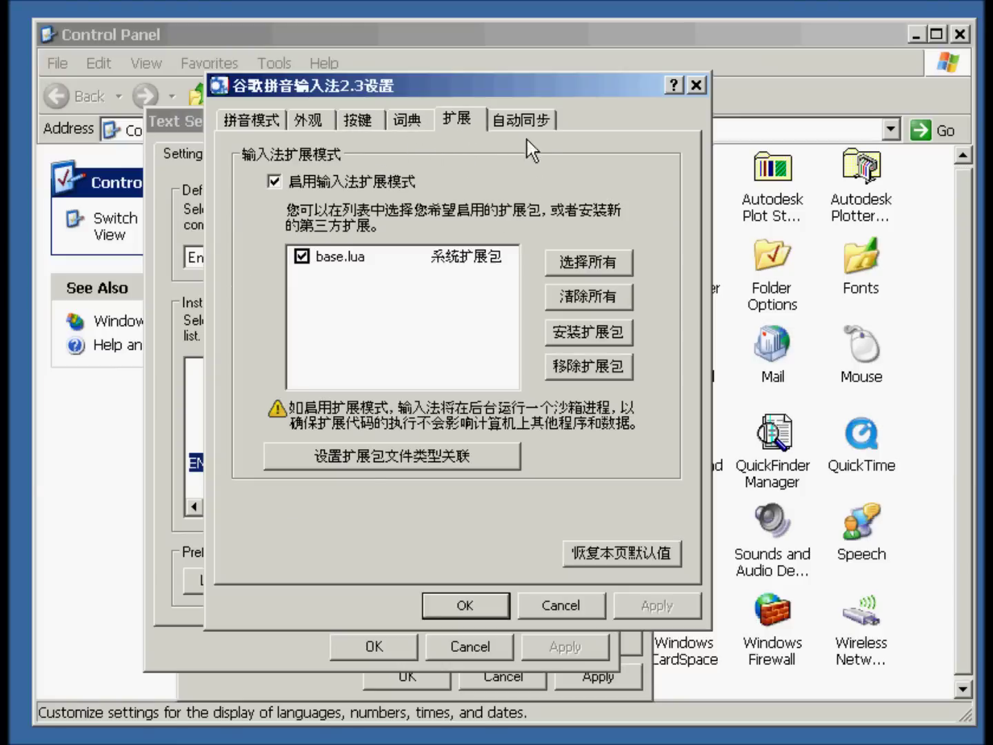
pyautogui.click(522, 120)
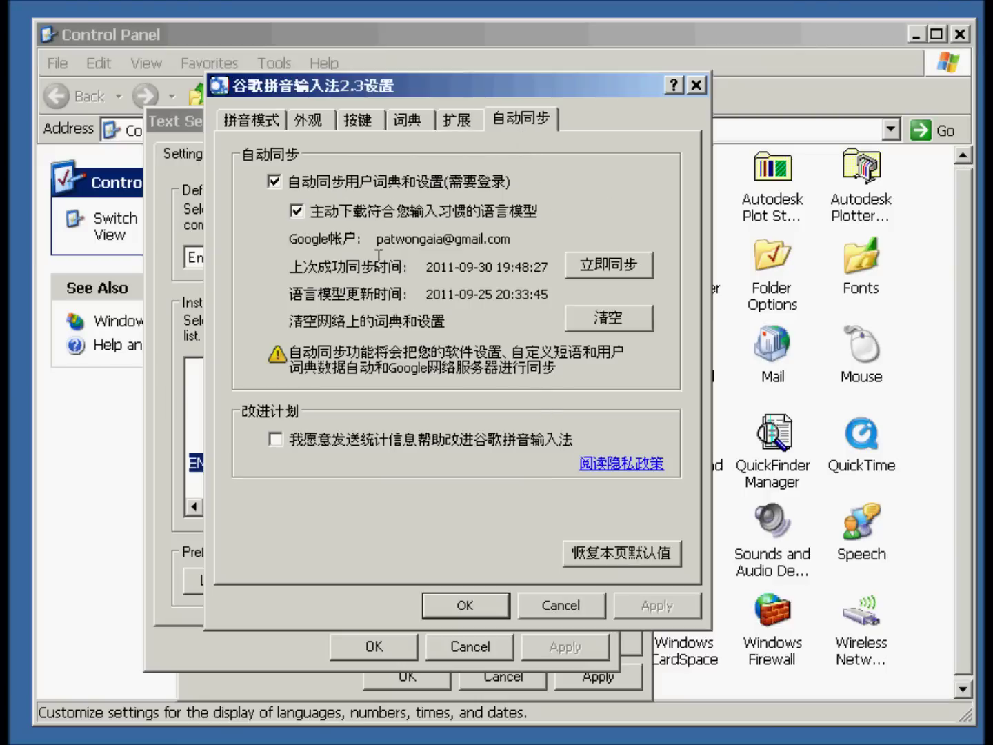